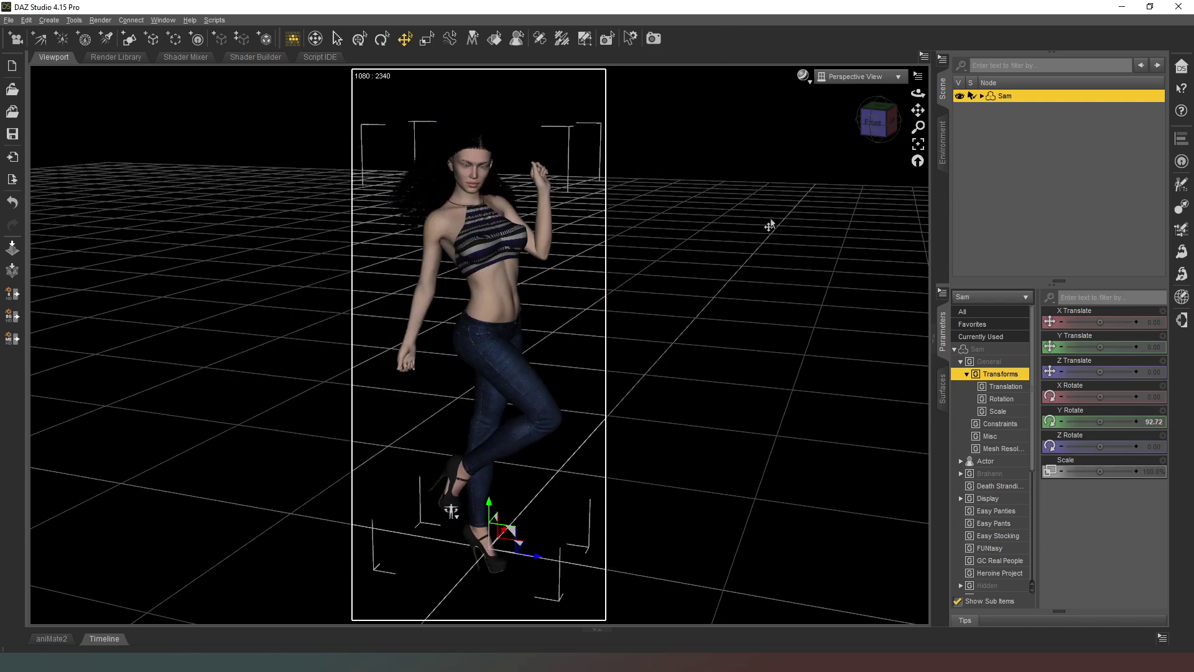
- Orbit and dolly the view to frame Sam's head and torso from the front, then deselect her
drag(877, 121, 877, 96)
right_drag(918, 111, 918, 75)
drag(880, 121, 925, 111)
click(918, 111)
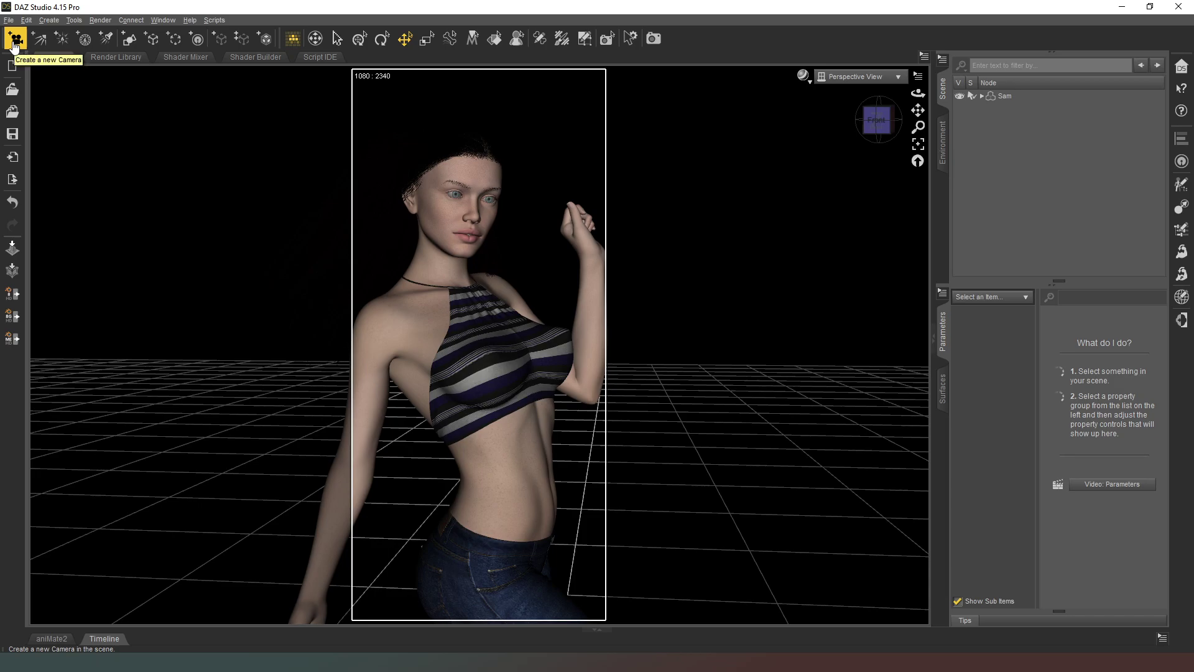
- Add a new Camera using Apply Active Viewport Transforms from the framed front view
click(14, 39)
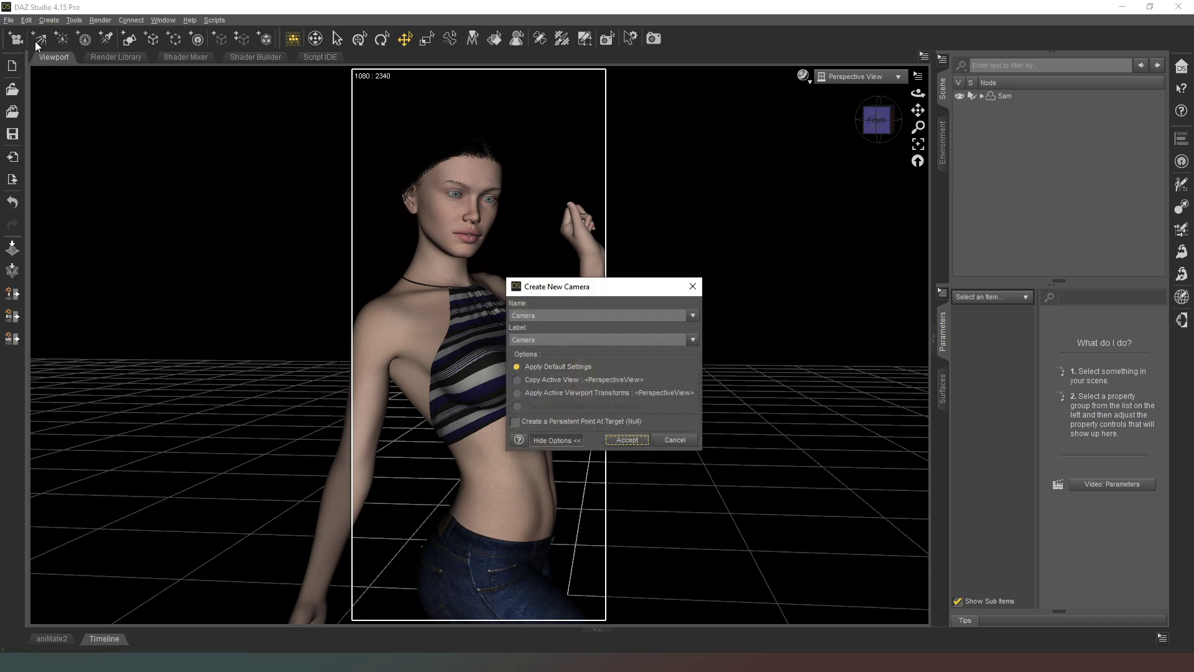
click(560, 392)
click(627, 440)
drag(877, 122, 794, 201)
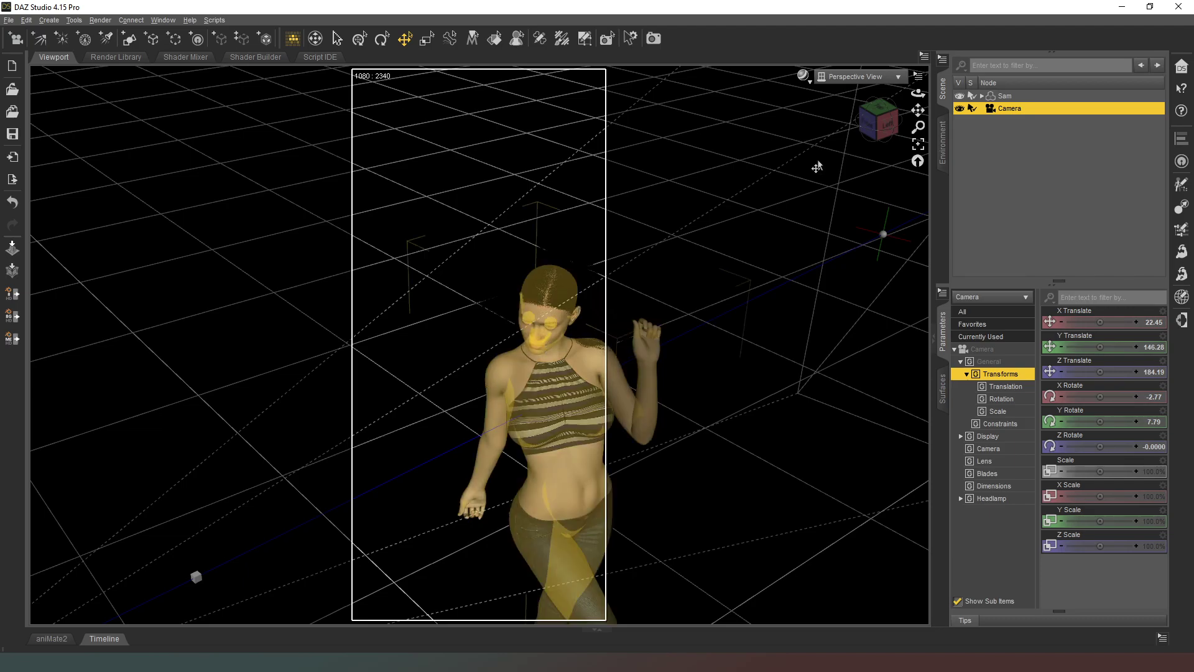
- Face the figure front-on and adjust the Right Collar's Front-Back and Bend sliders
click(884, 114)
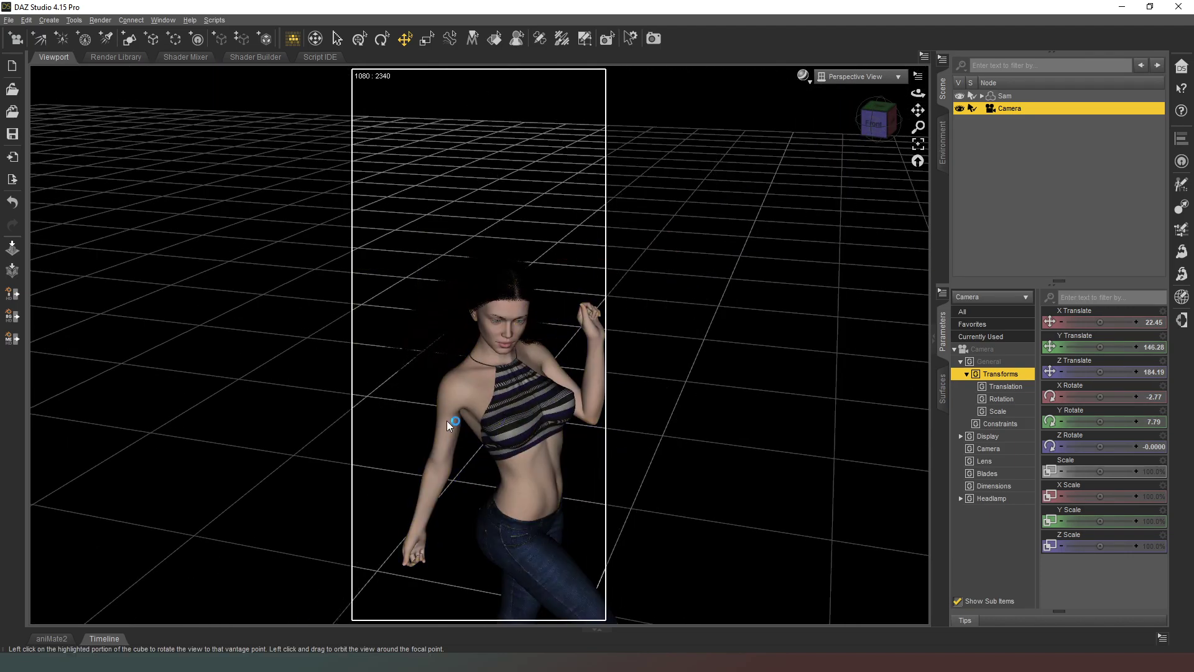
click(444, 401)
click(444, 400)
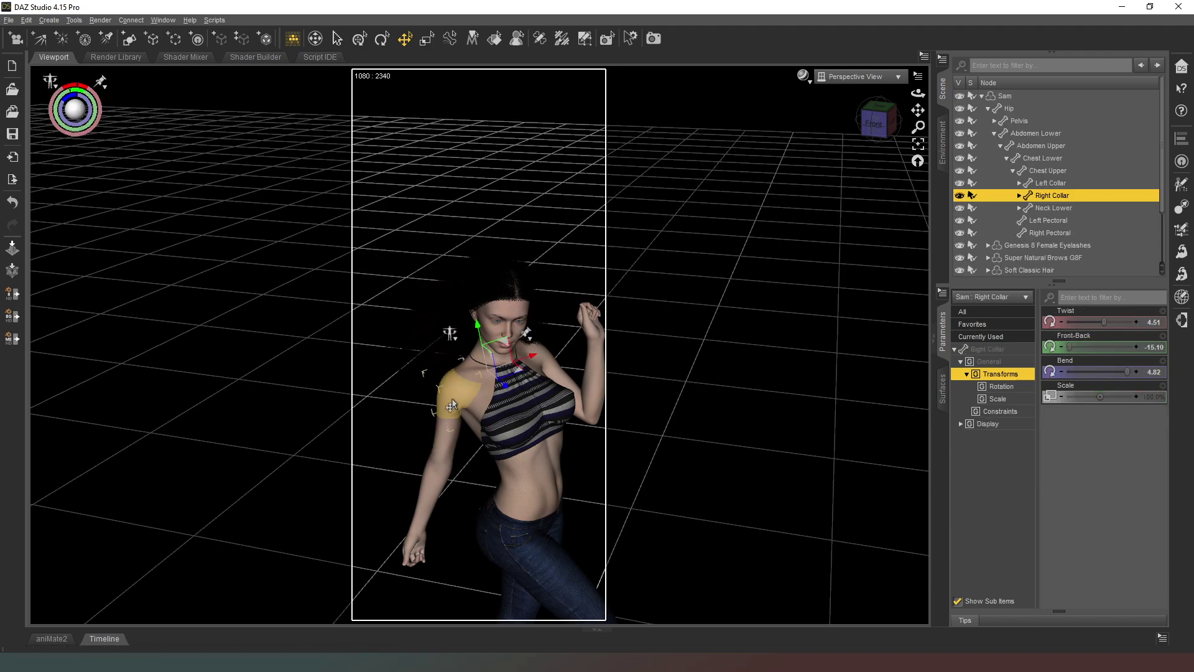
mouse_move(1070, 346)
mouse_down()
mouse_move(1106, 344)
mouse_move(1058, 347)
mouse_up()
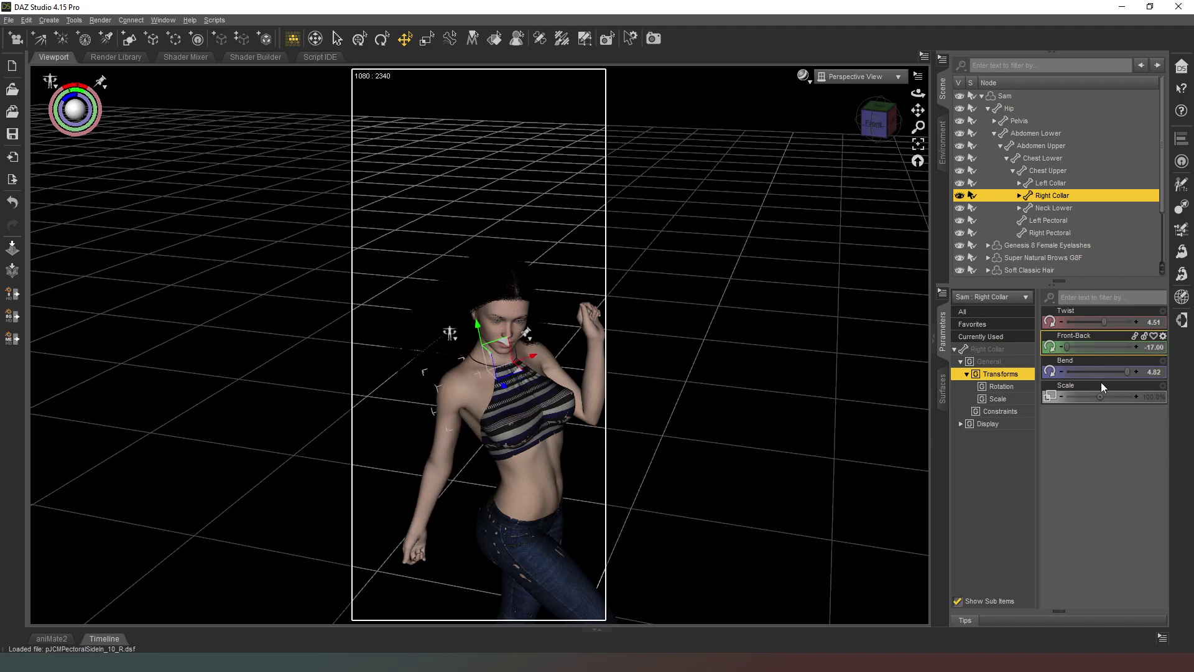
mouse_move(1124, 370)
mouse_down()
mouse_move(1041, 371)
mouse_move(1111, 365)
mouse_up()
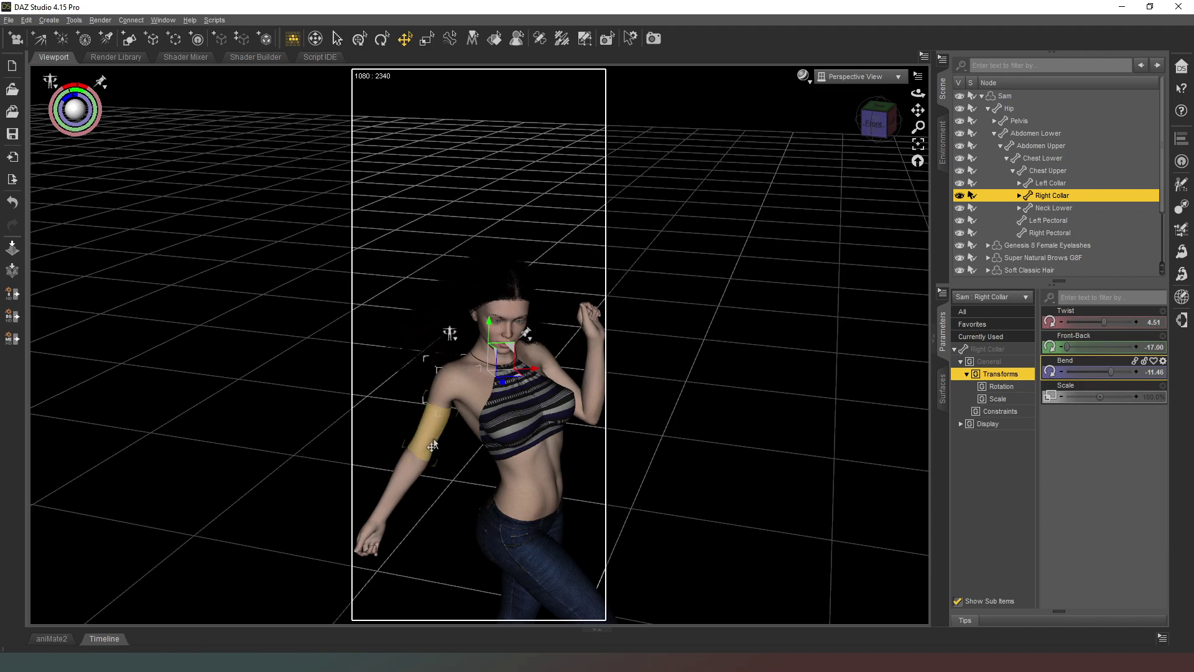
mouse_move(1065, 342)
mouse_down()
mouse_move(1105, 342)
mouse_move(1083, 343)
mouse_up()
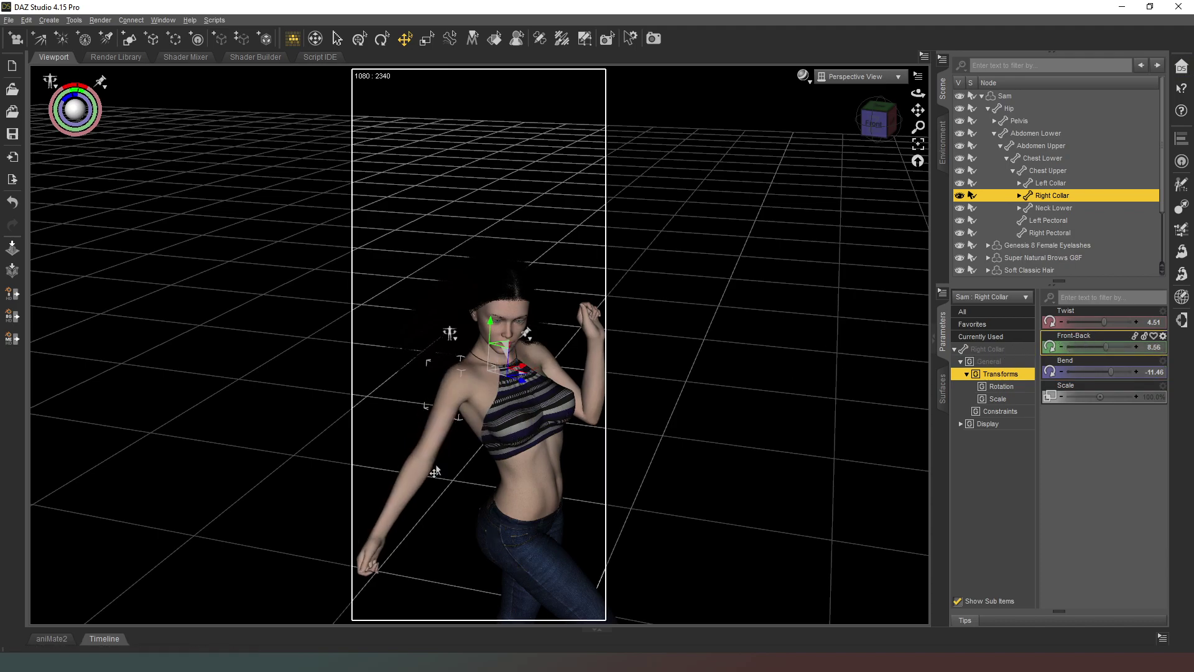
- Pose the Right Shoulder Bend so her right arm swings up and out to the side
click(431, 428)
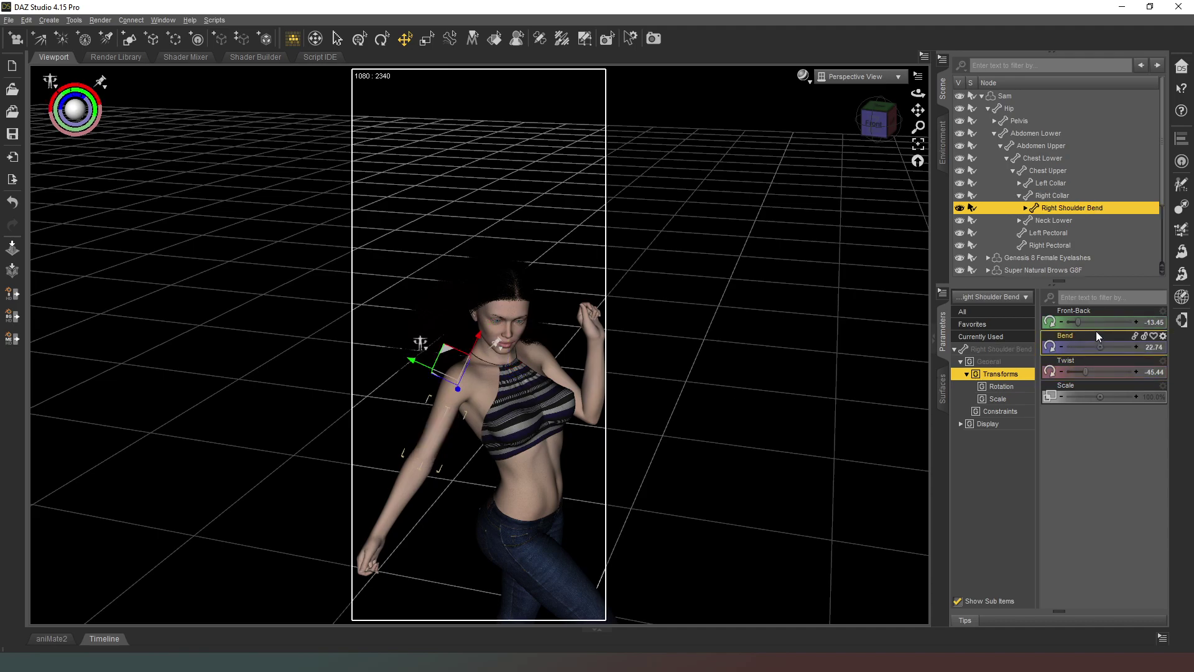
drag(1079, 322, 1082, 348)
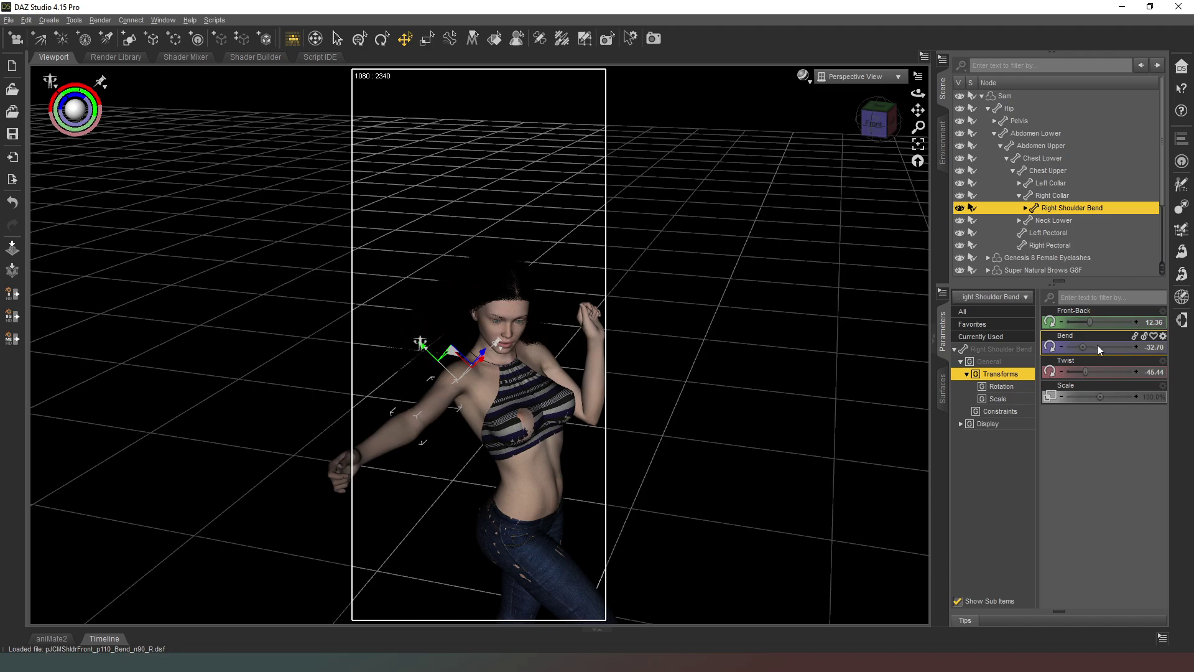
click(864, 73)
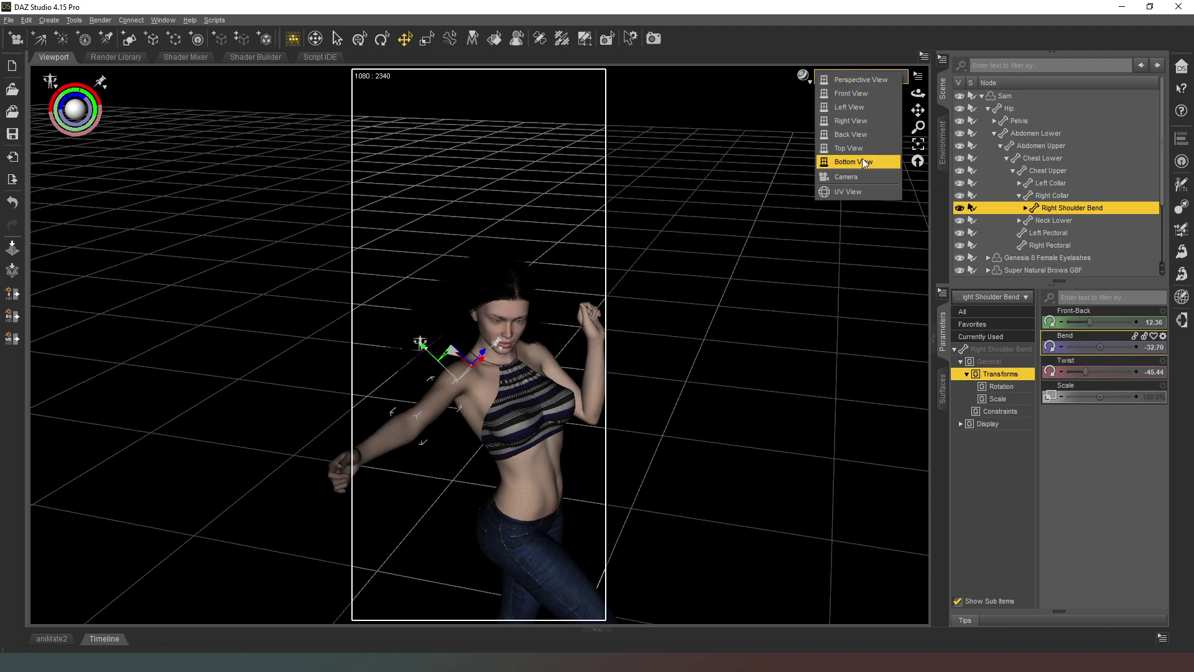
- Raise Right Shoulder Bend Front-Back to 29.34 so the arm reaches toward Camera, checking through it
click(857, 177)
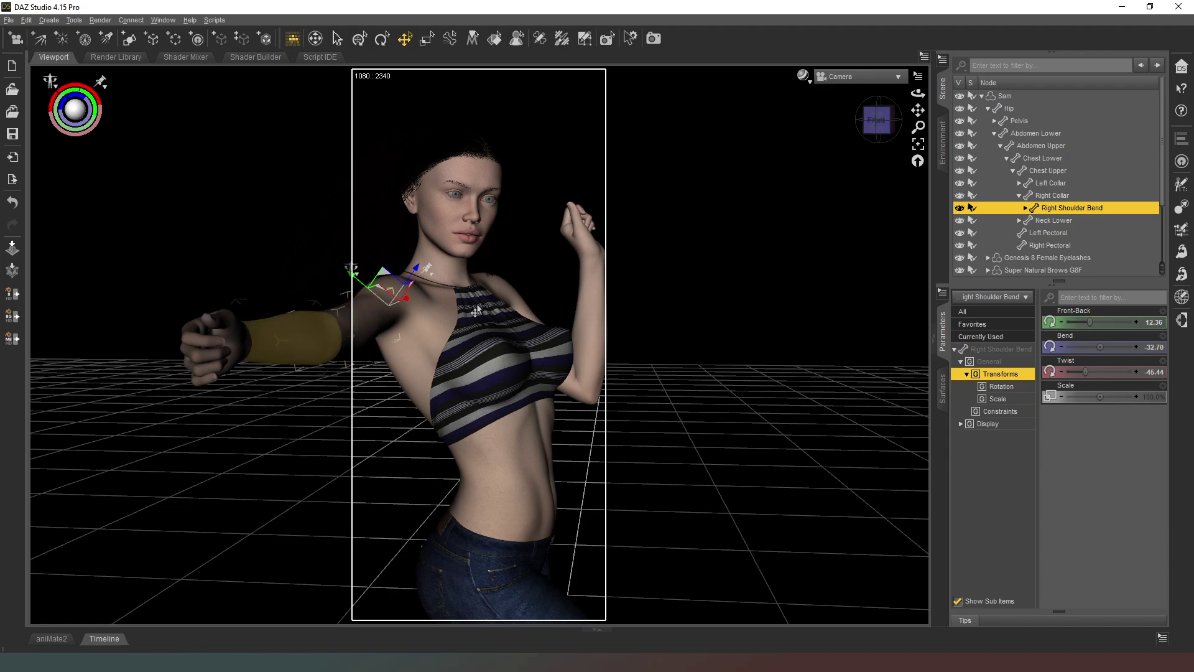
drag(1088, 322, 1097, 322)
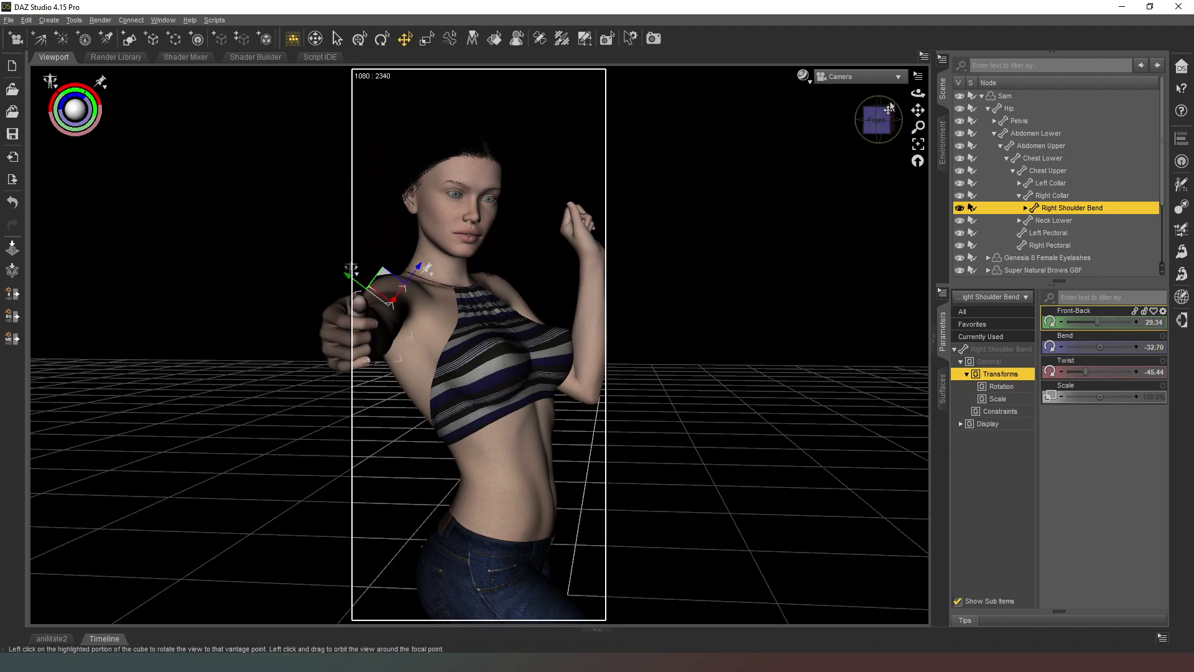
click(878, 83)
click(876, 84)
drag(890, 124, 859, 130)
- Move Camera beside her outstretched hand (6.06, 140.72, 70.25) and view through it
click(143, 420)
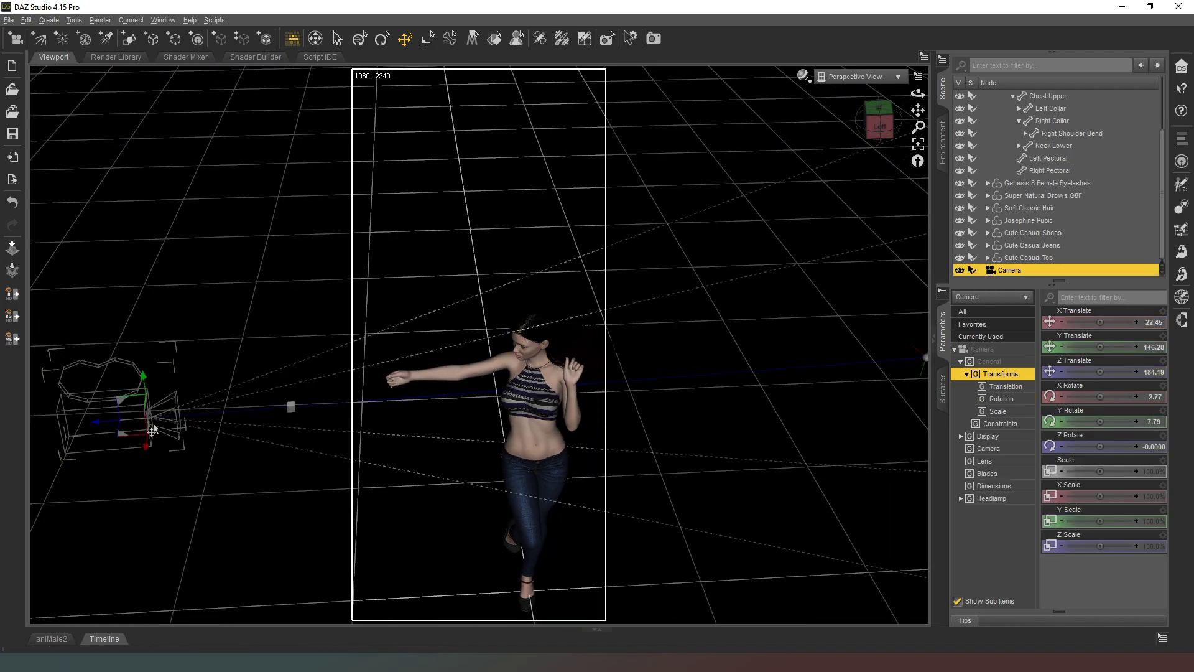
drag(96, 427, 350, 402)
click(857, 77)
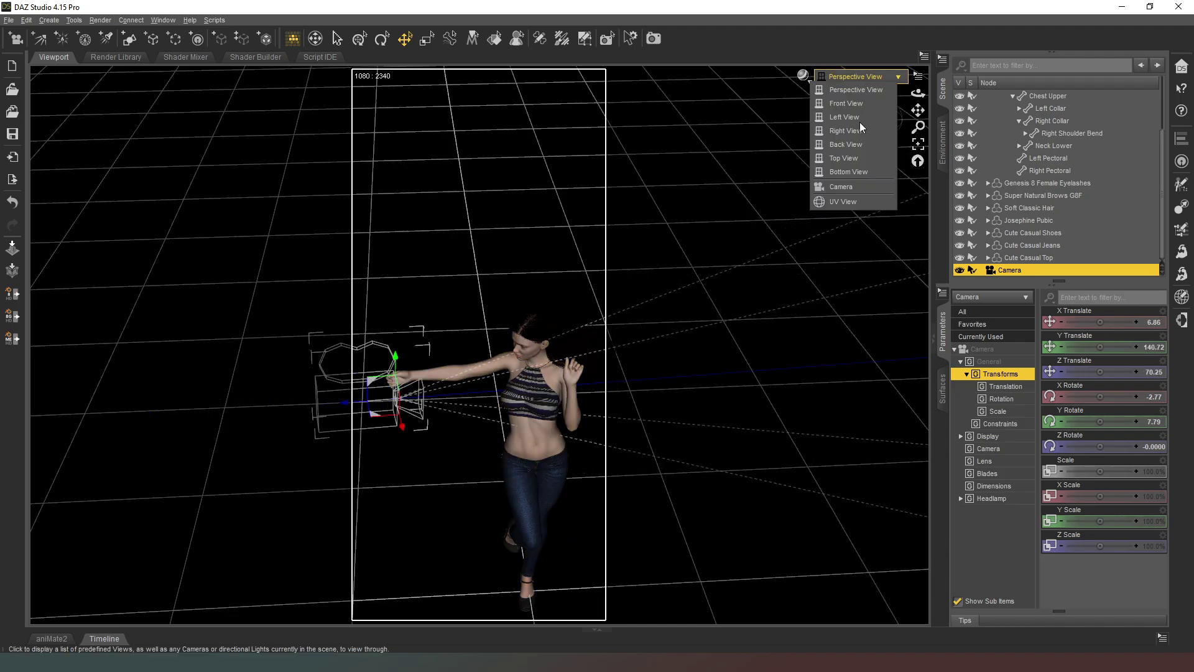
click(856, 175)
click(861, 79)
click(842, 176)
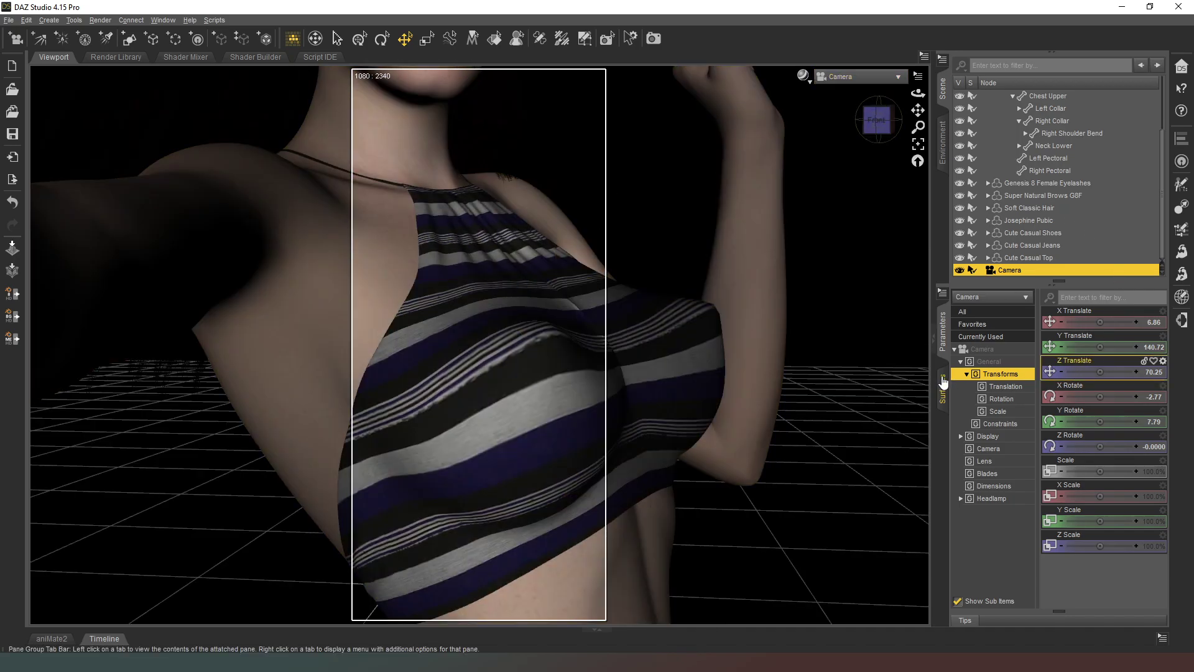
- Lower Camera's focal length to 40.01 mm and tilt it to frame her face and chest
click(988, 449)
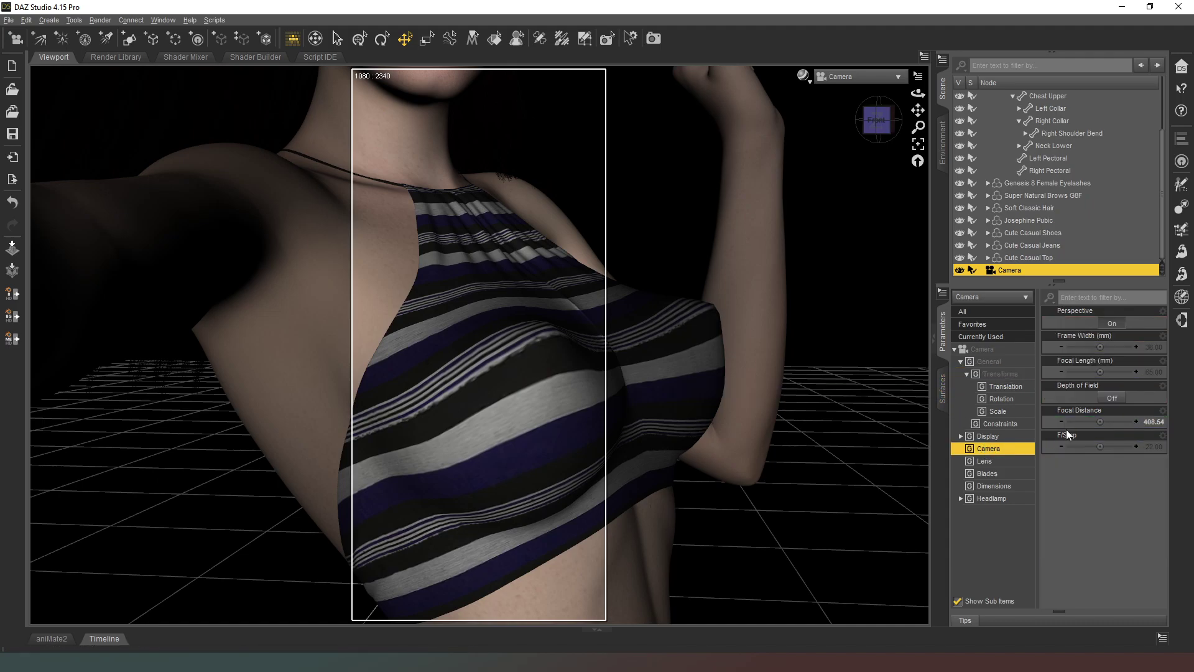
mouse_move(1099, 371)
mouse_down()
mouse_move(1086, 371)
mouse_move(1098, 371)
mouse_up()
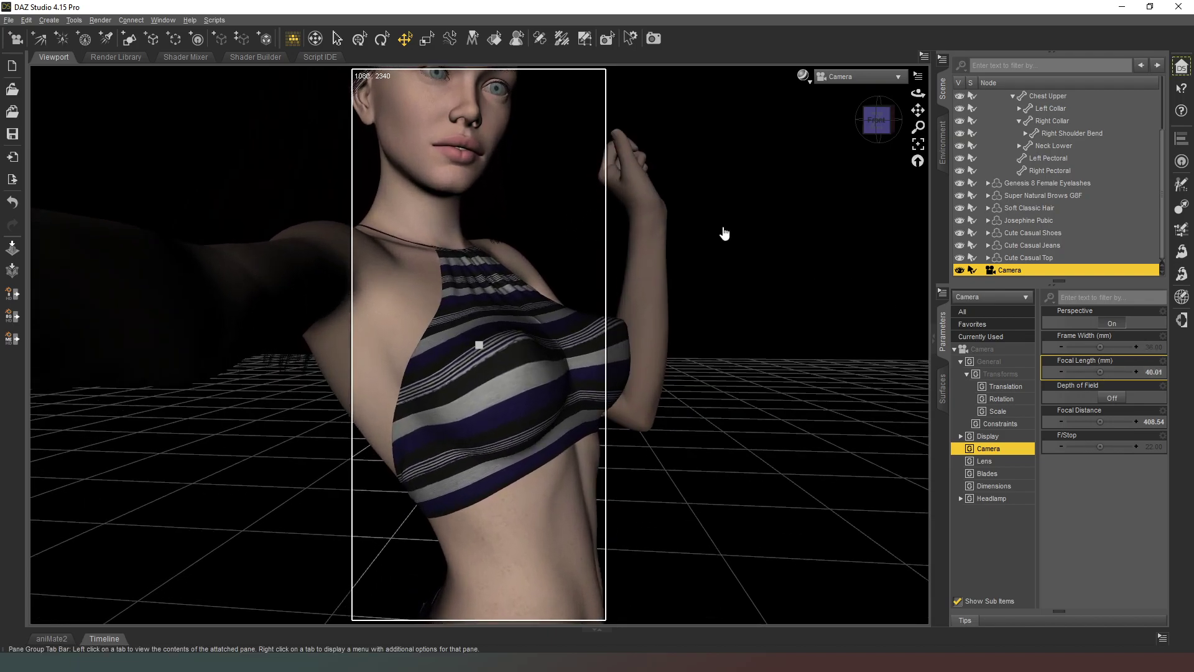
click(316, 39)
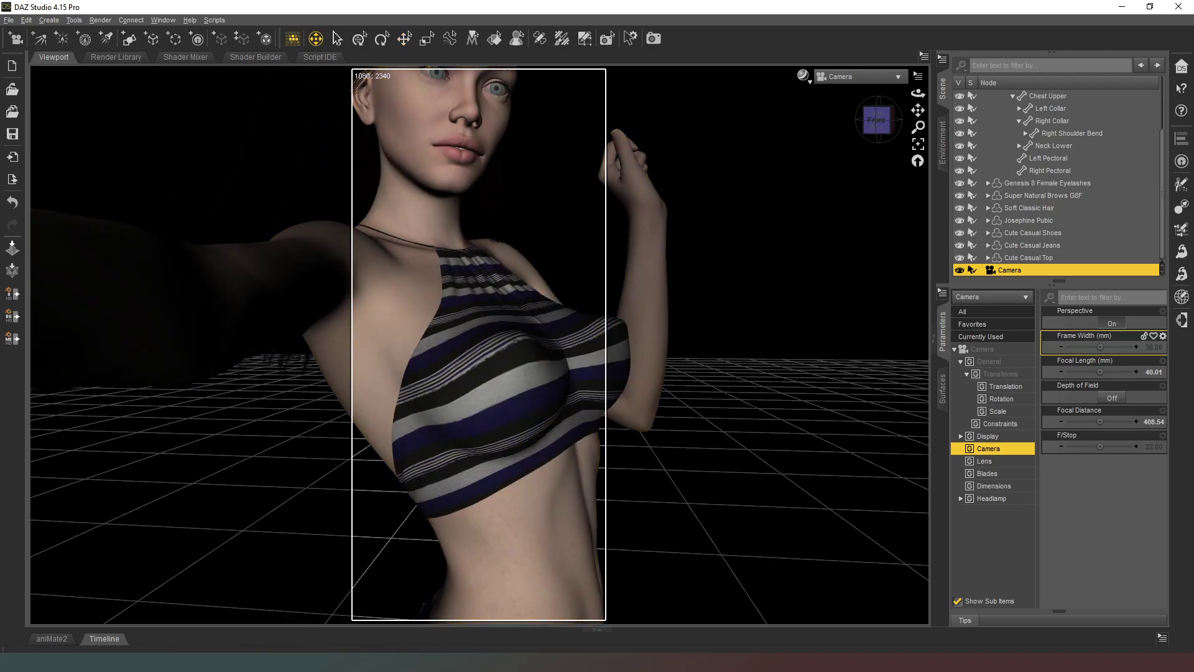
drag(747, 311, 748, 357)
drag(513, 147, 512, 179)
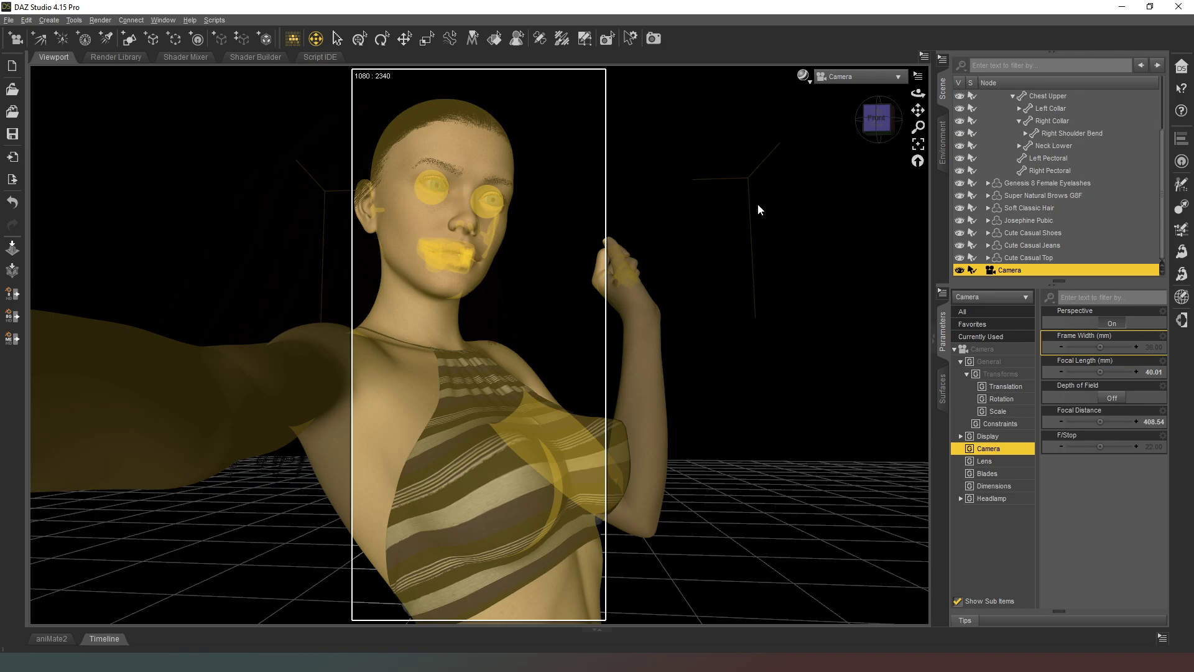
- Set the Point At property of both Right Eye and Left Eye to Camera
click(405, 39)
click(436, 184)
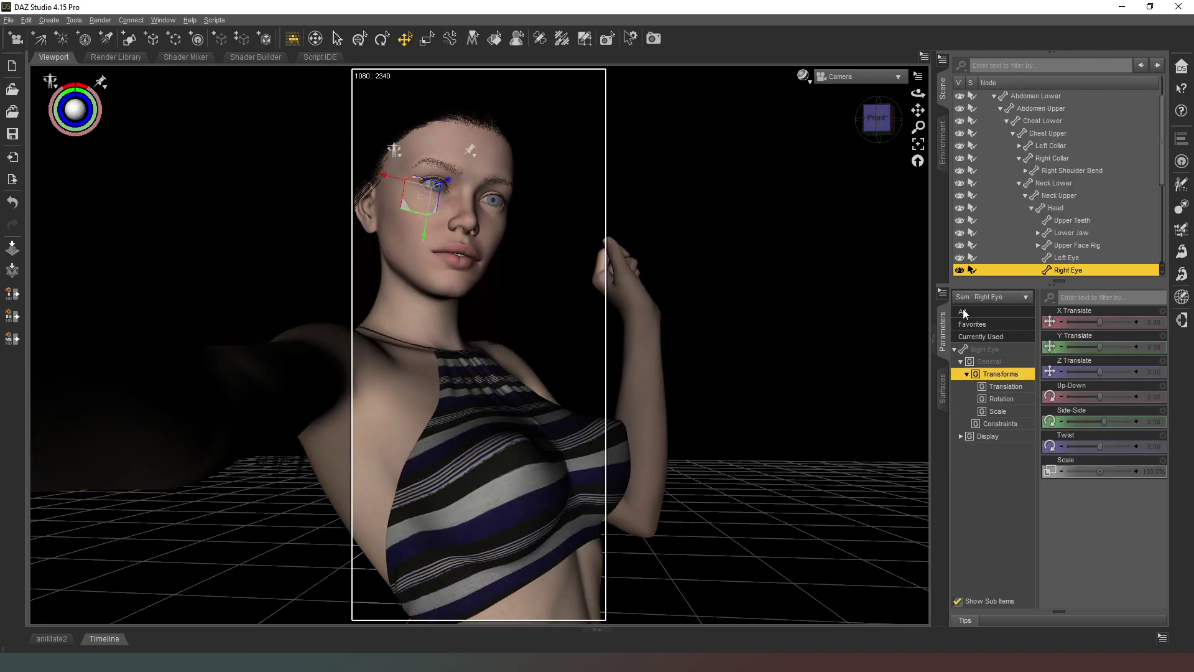
click(989, 349)
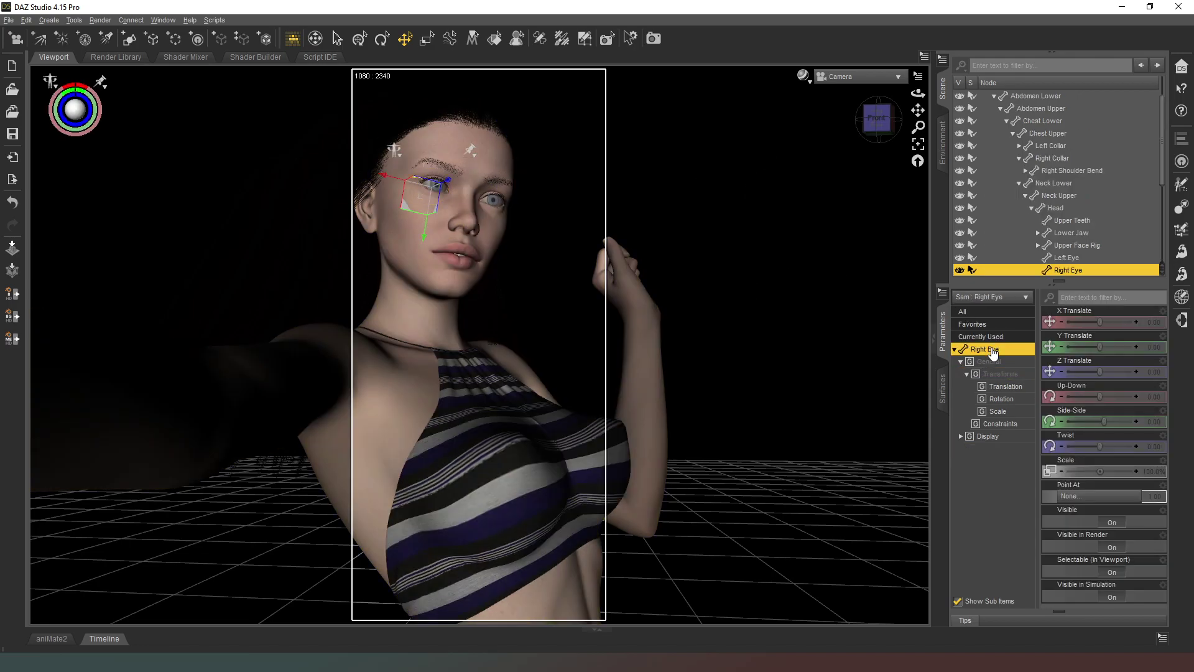
click(1117, 497)
click(584, 243)
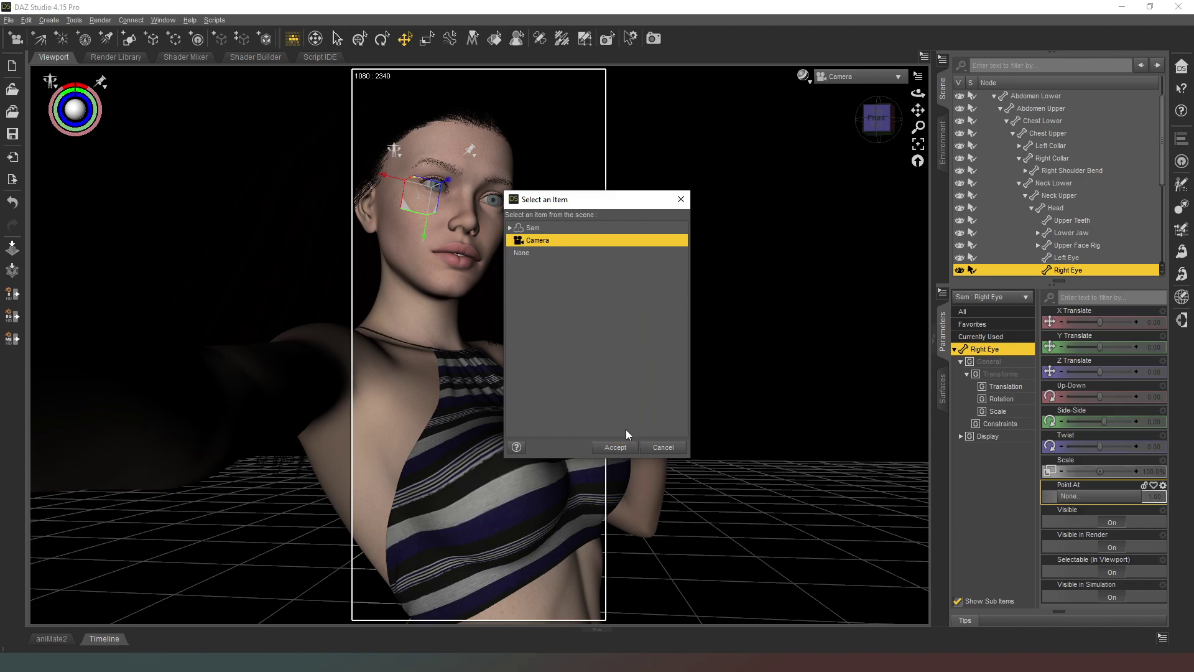
click(614, 447)
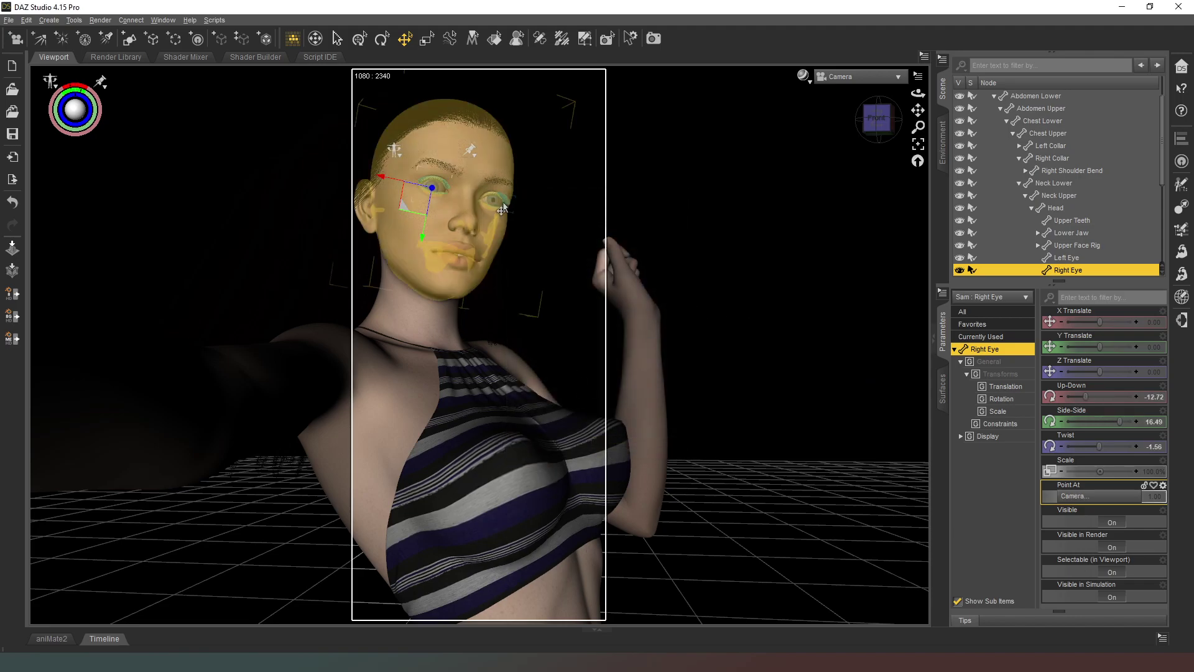
click(493, 205)
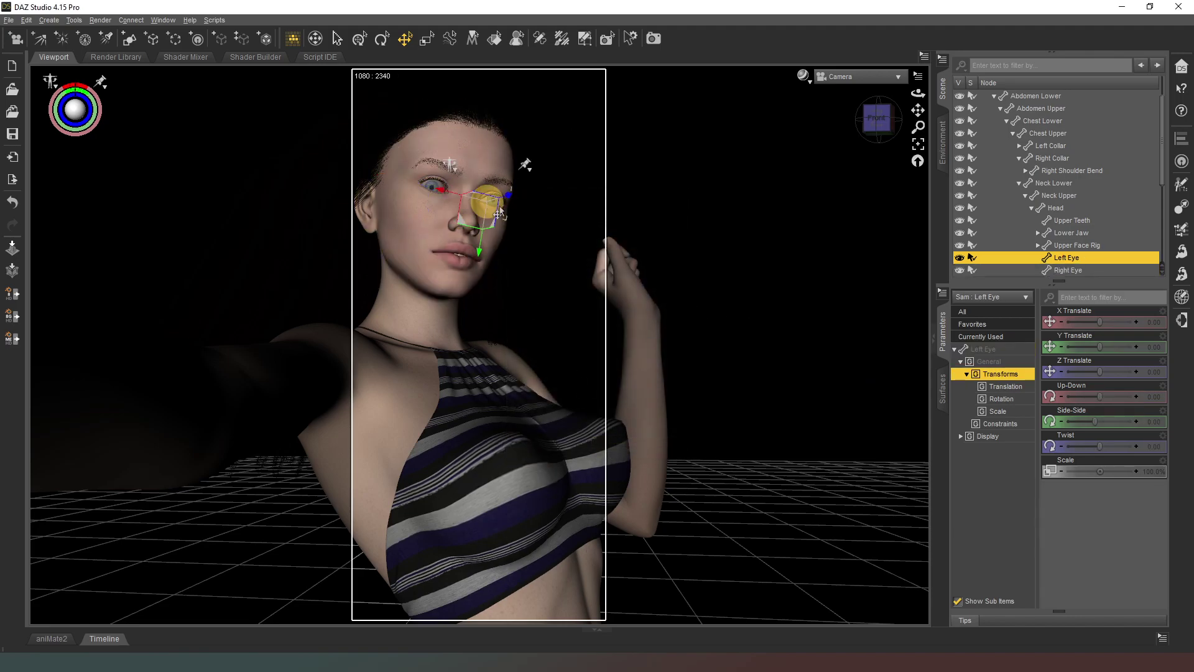
click(986, 349)
click(1101, 497)
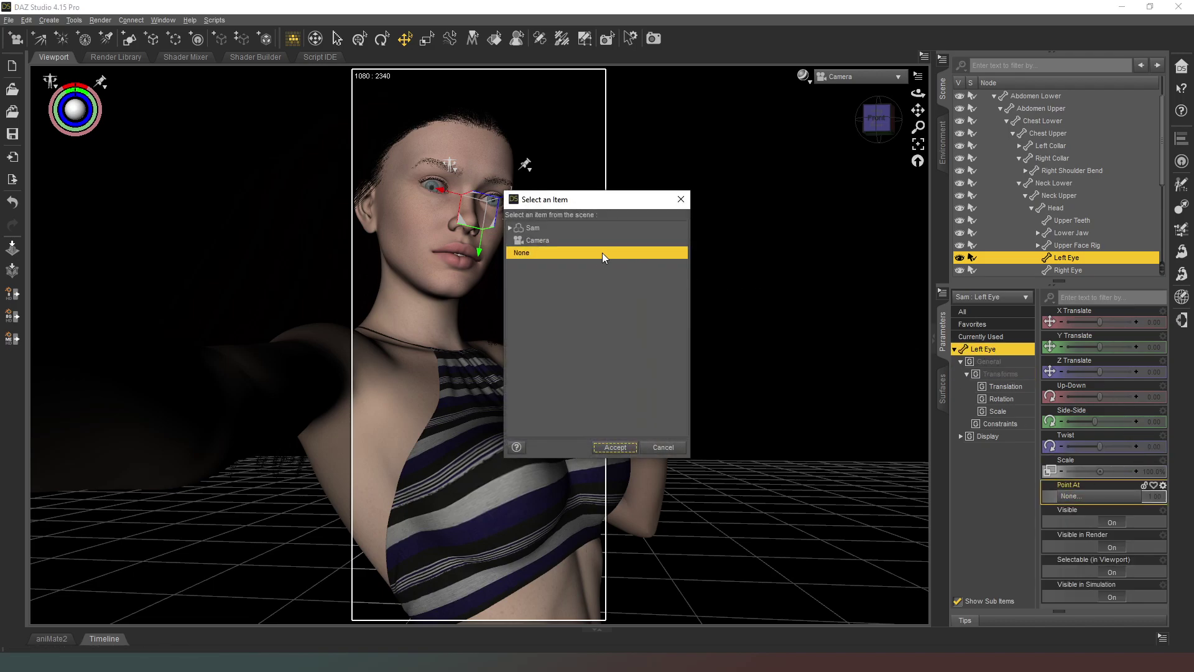
click(571, 240)
click(618, 443)
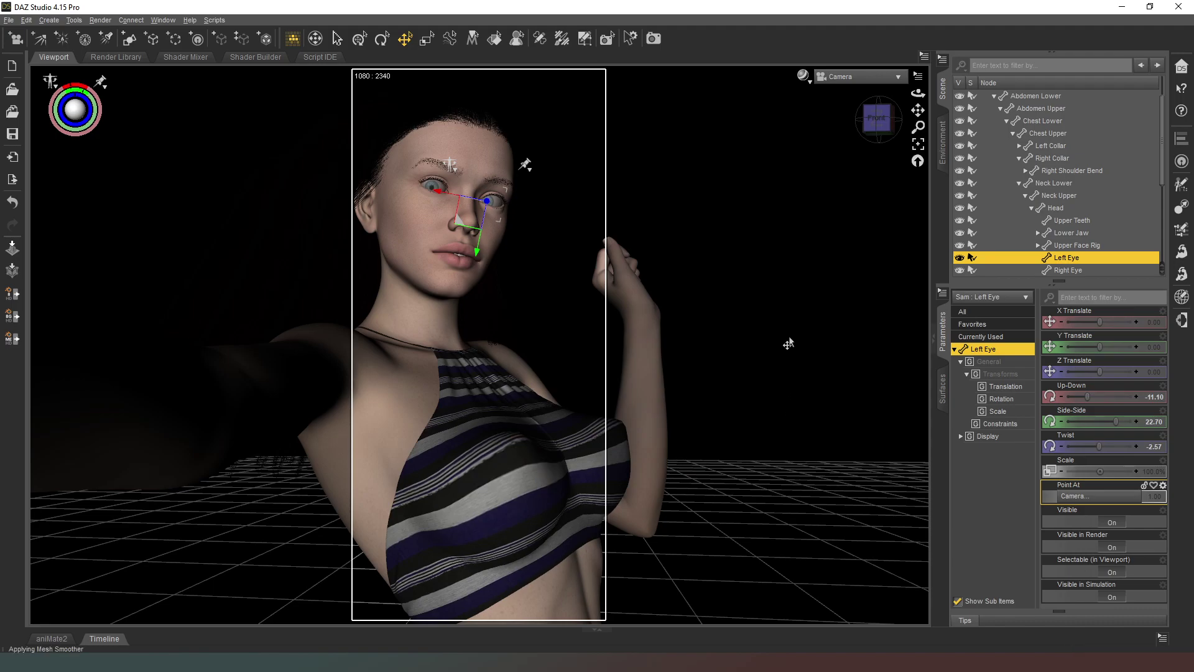
- Check the gaze in Perspective View, then start Camera (2) from the active viewport transforms
click(827, 84)
click(821, 86)
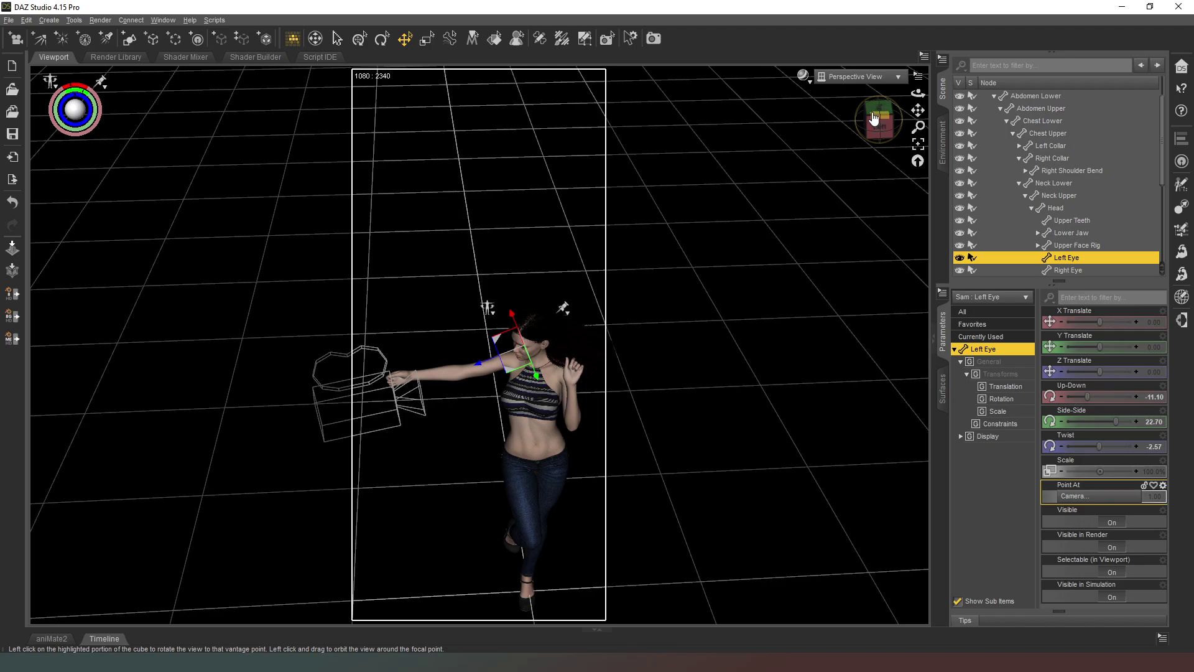
drag(873, 118, 864, 104)
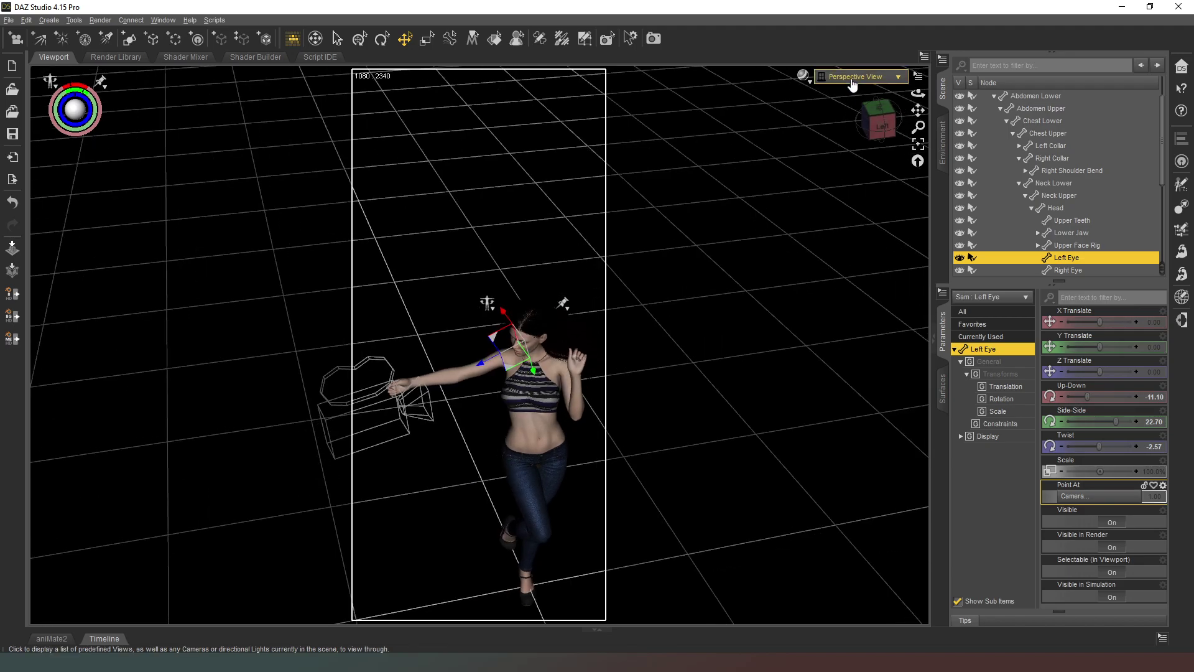
click(852, 84)
click(837, 184)
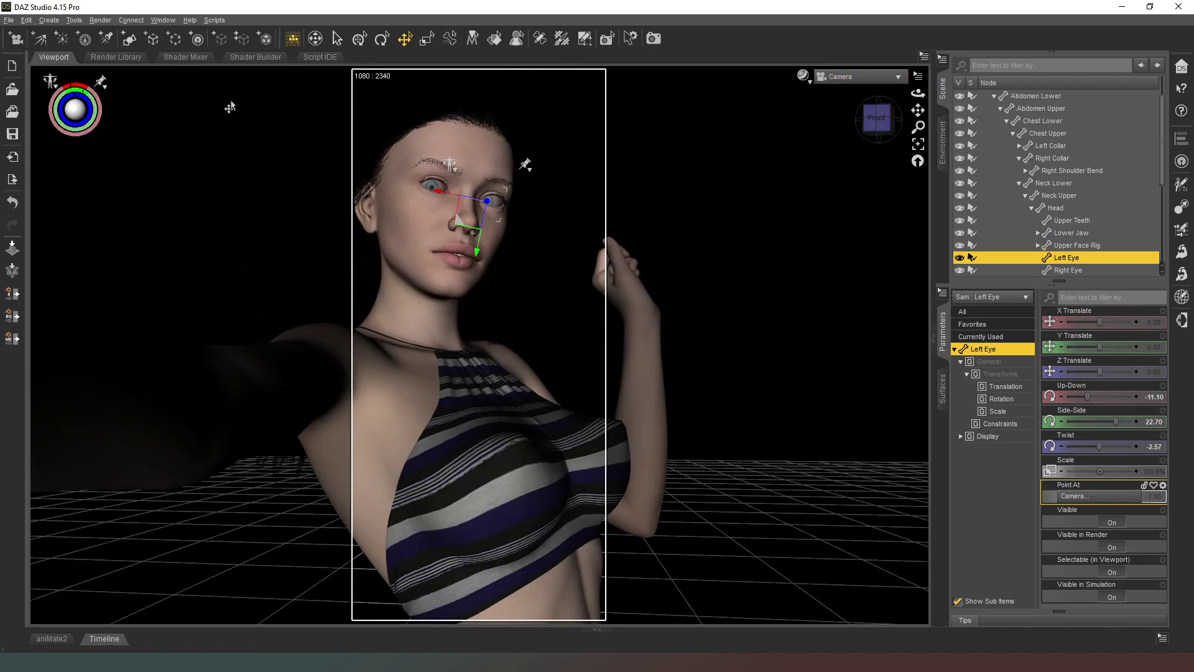
click(15, 39)
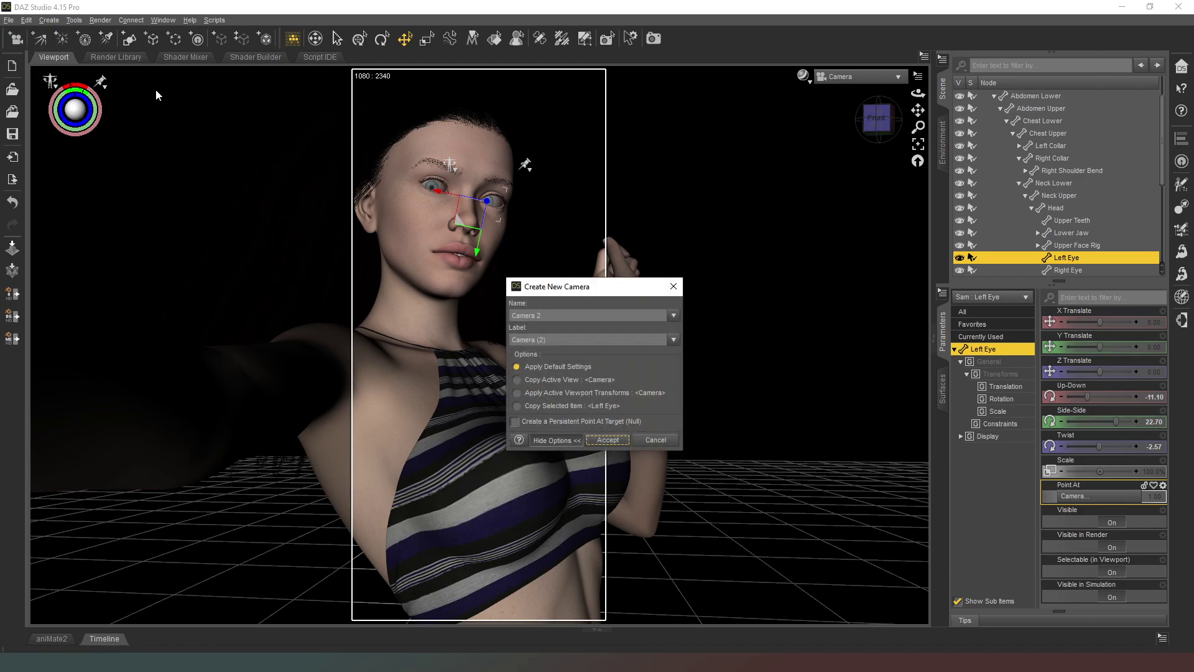
click(581, 393)
- Dolly Camera (2) far back to translate 165.02, 1.09, 1261.71, then view through Camera again
click(611, 439)
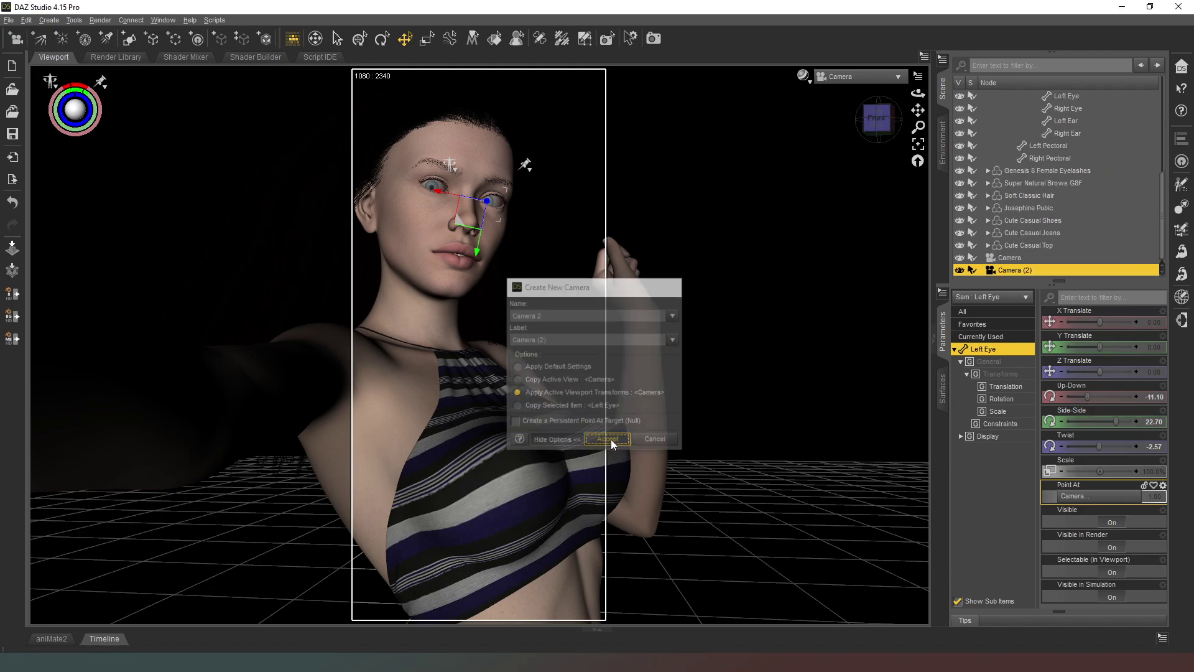
click(849, 77)
click(830, 197)
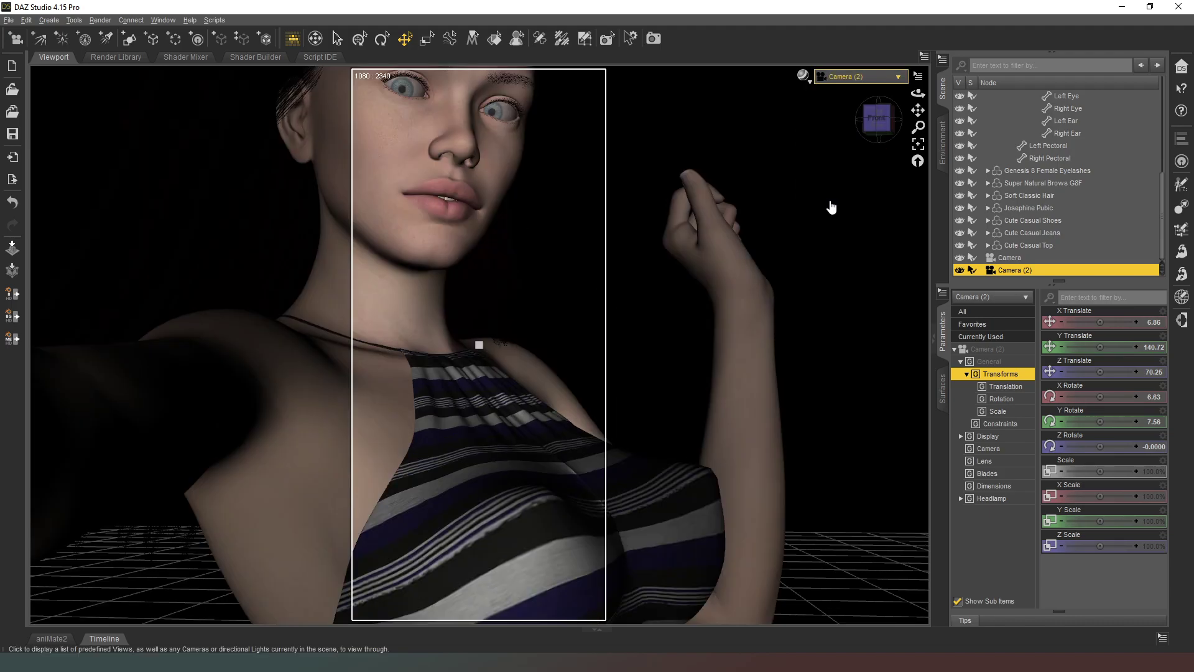
scroll(830, 202, down, 10)
scroll(832, 199, down, 10)
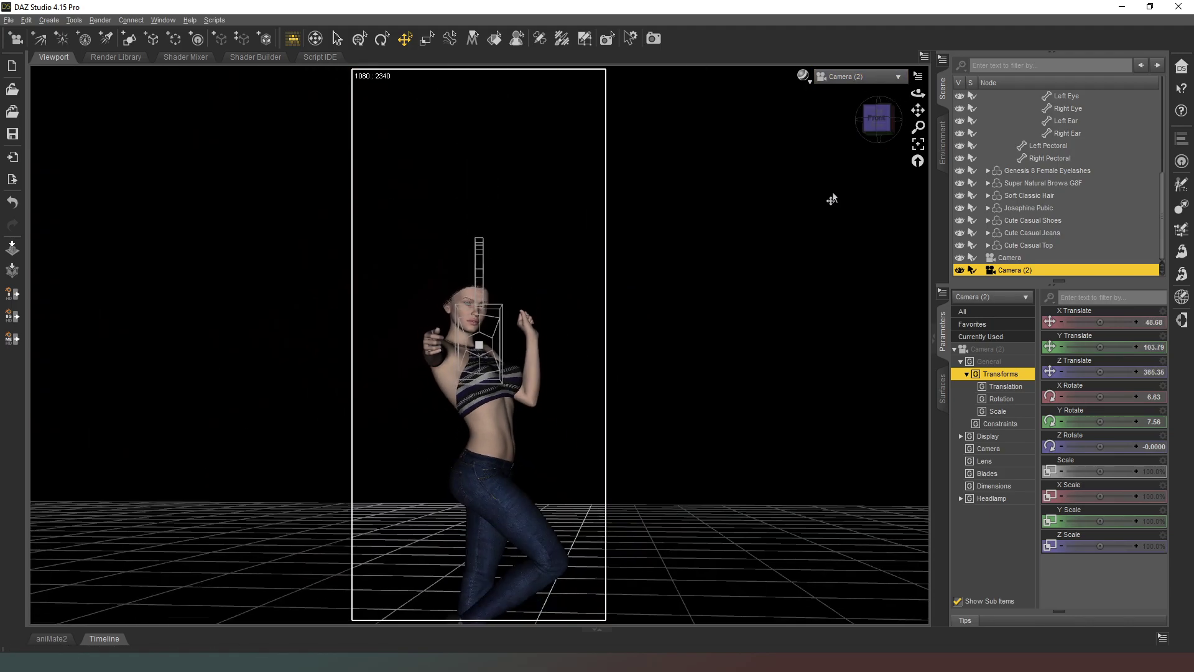
scroll(832, 199, down, 8)
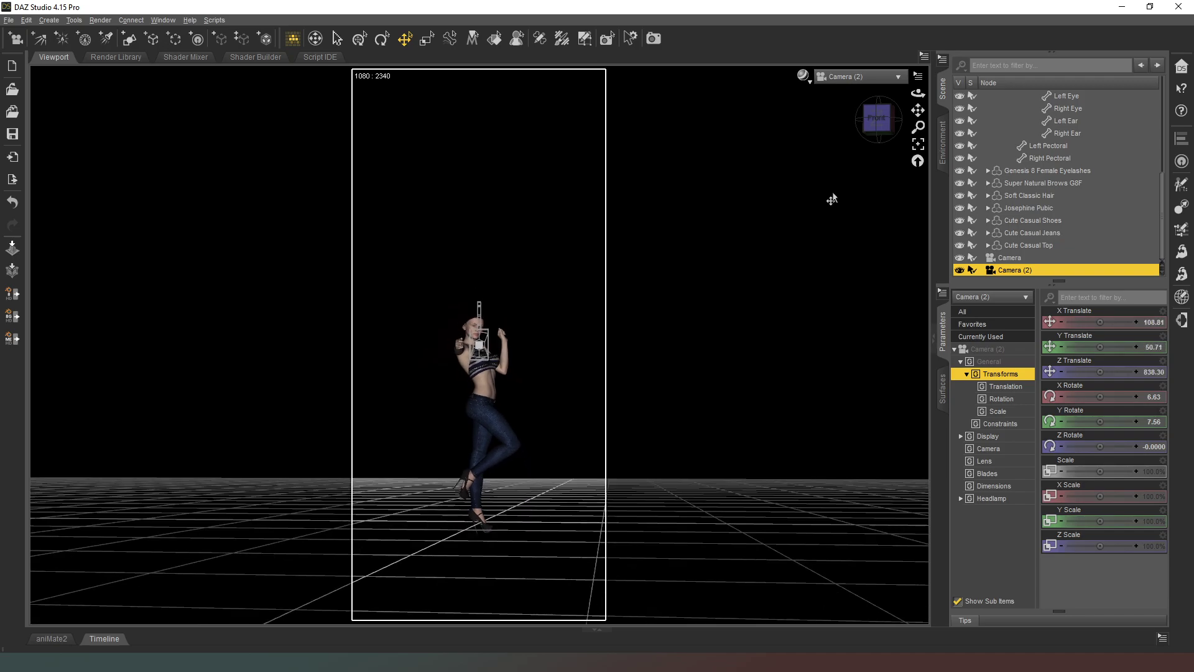
scroll(831, 199, down, 3)
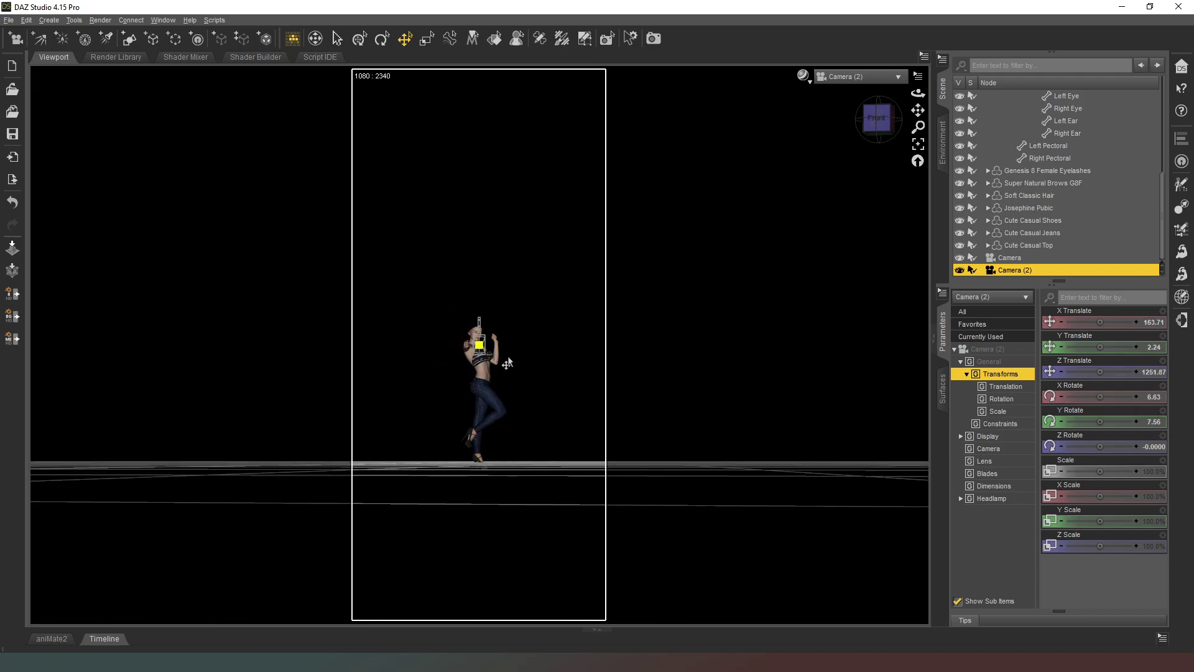
click(860, 76)
click(852, 189)
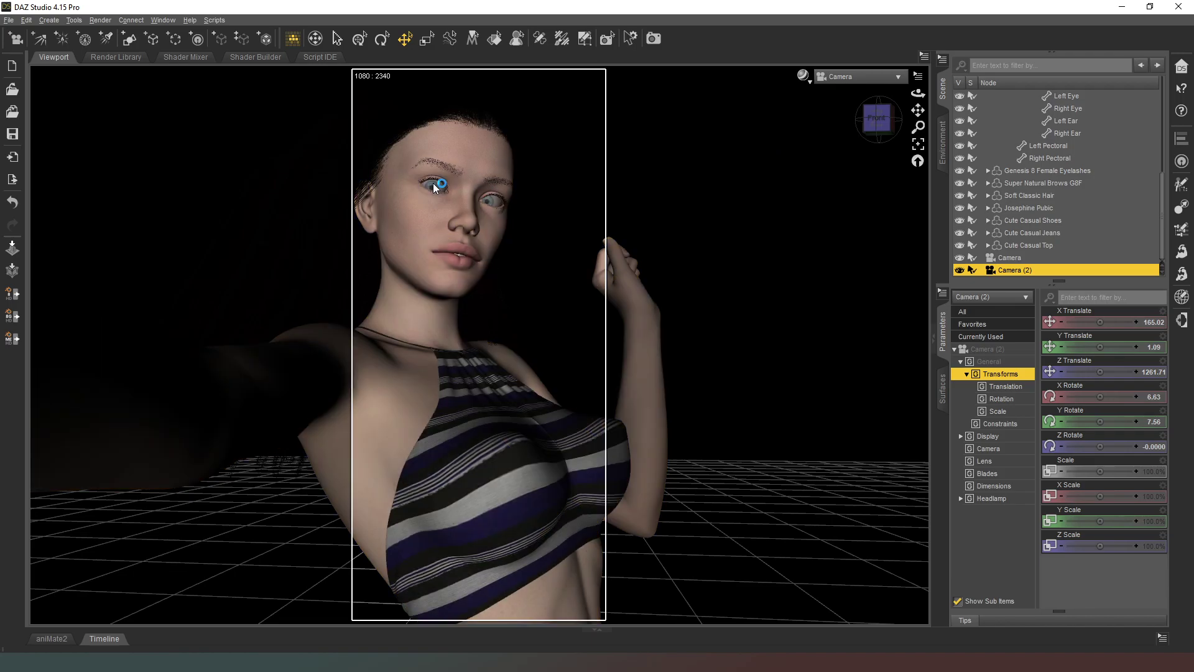
- Retarget Point At on both Right Eye and Left Eye from Camera to Camera (2)
click(431, 190)
click(431, 190)
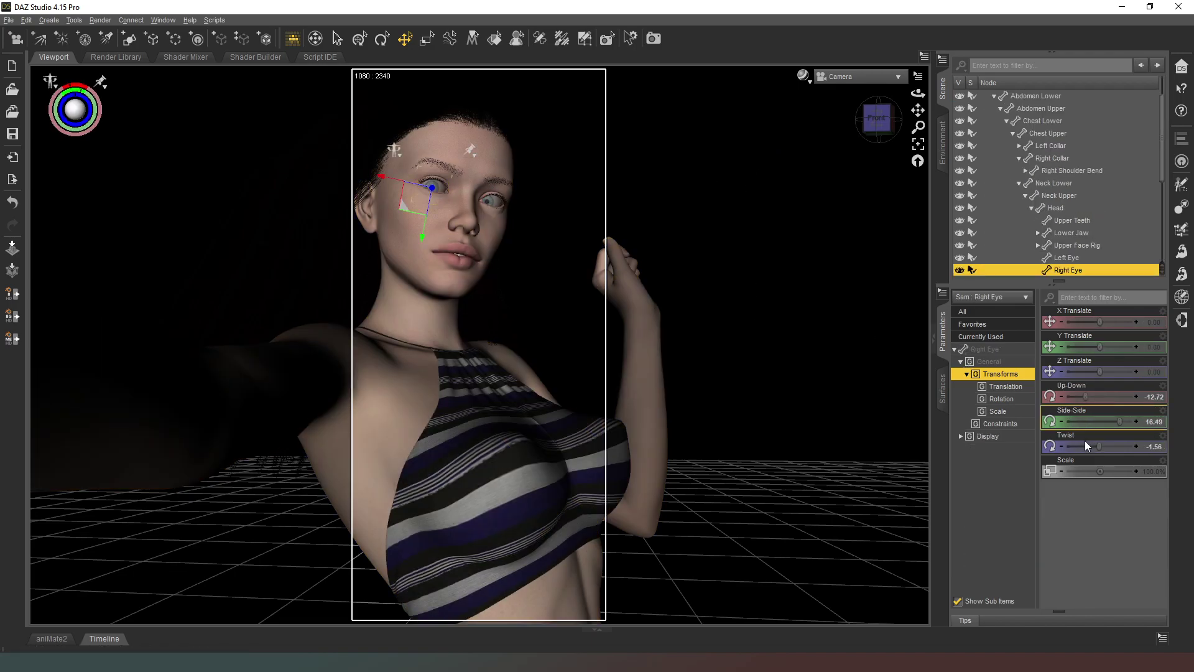
click(994, 349)
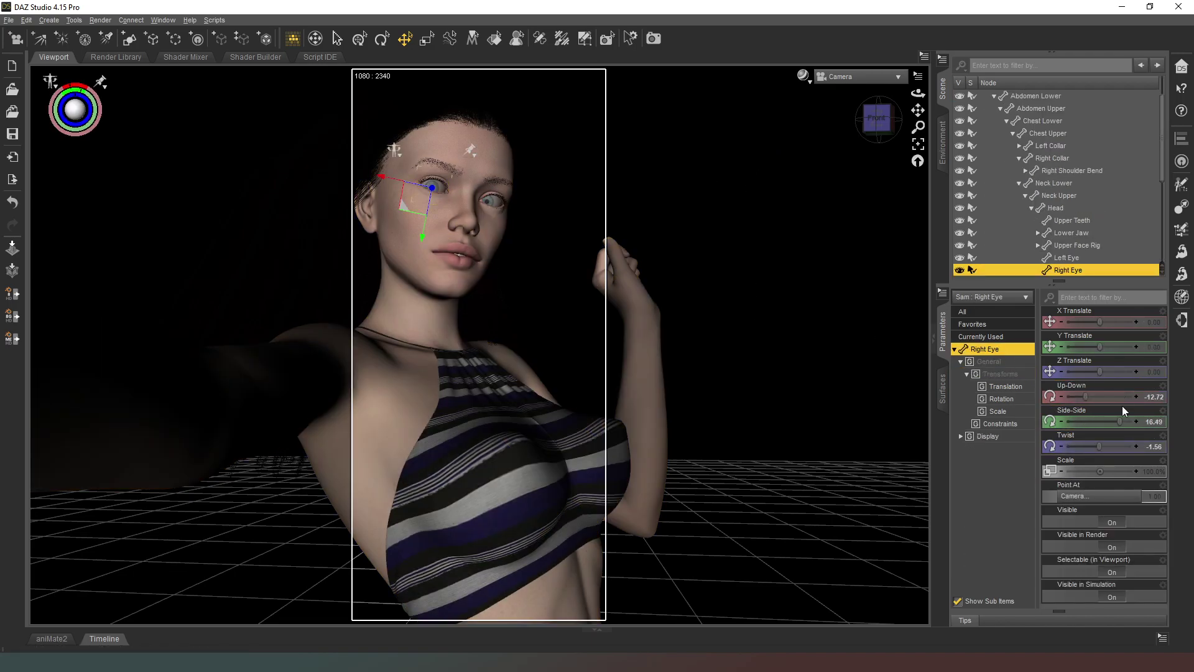
click(1085, 494)
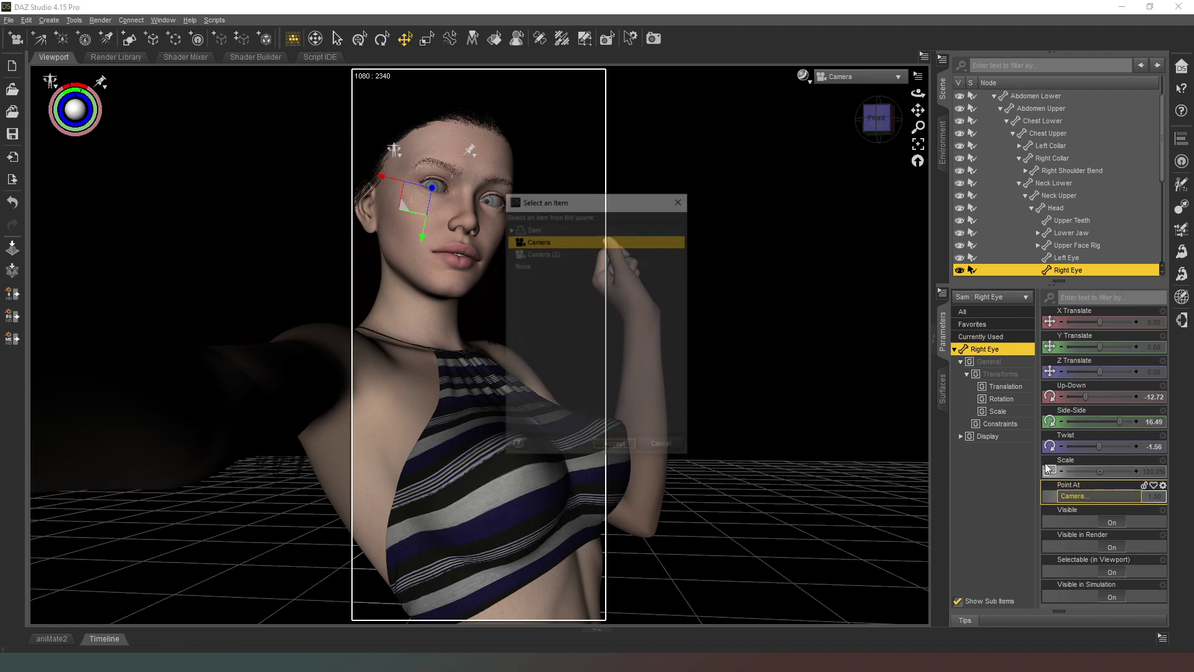
click(548, 252)
click(631, 448)
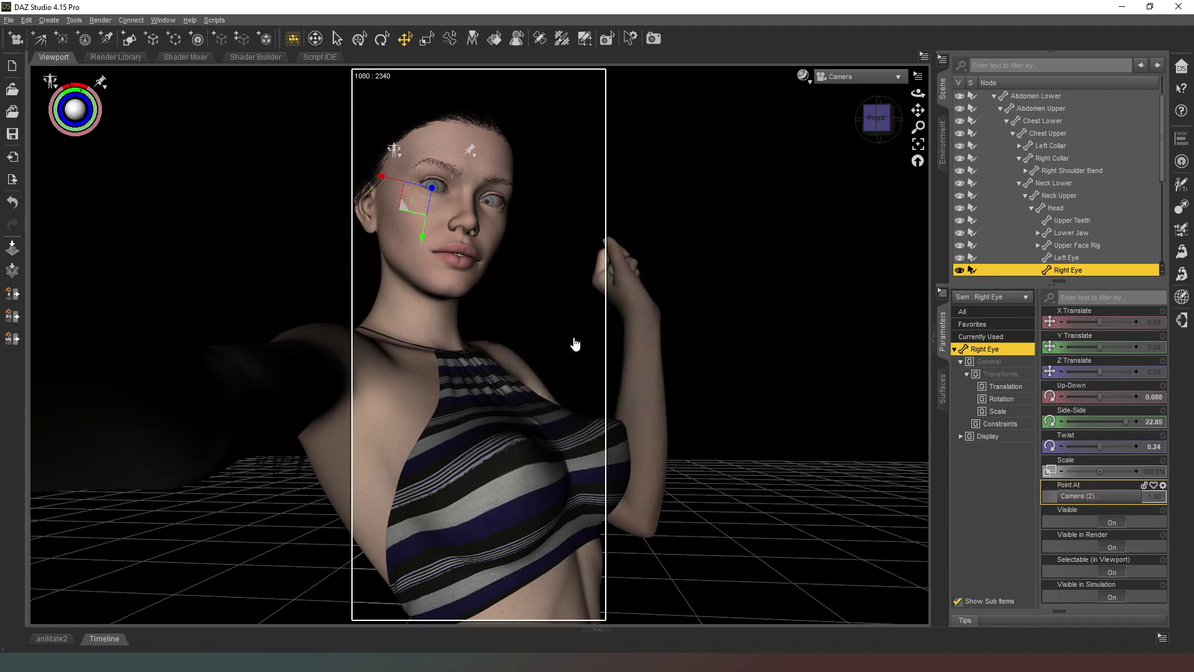
click(494, 208)
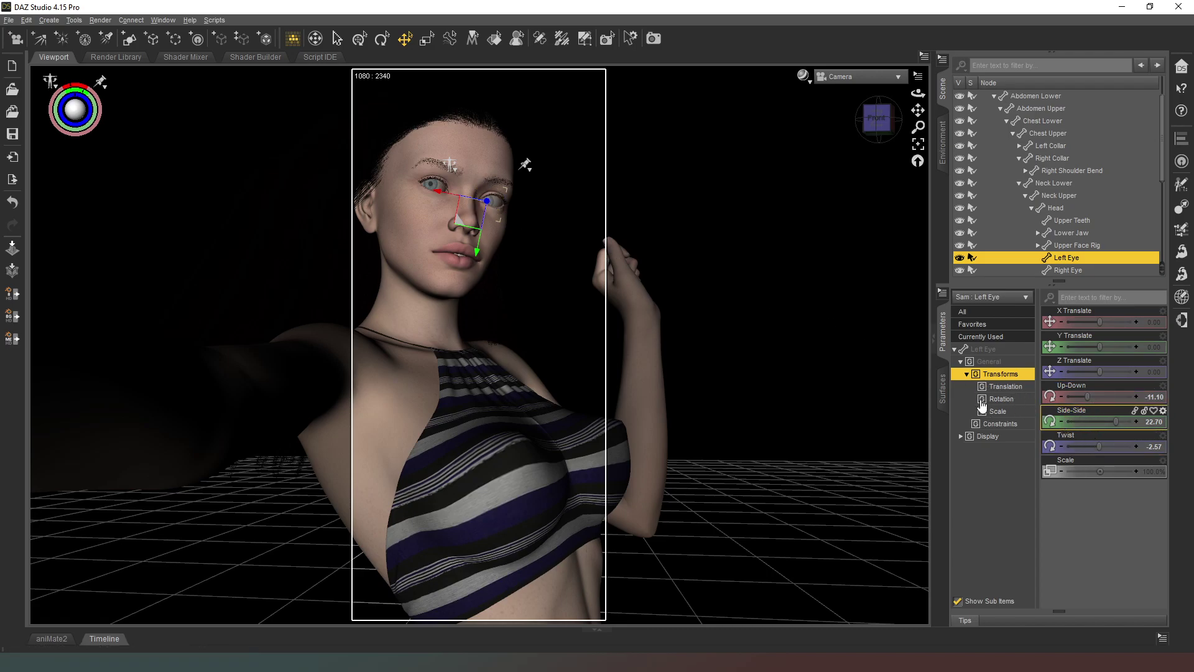
click(989, 350)
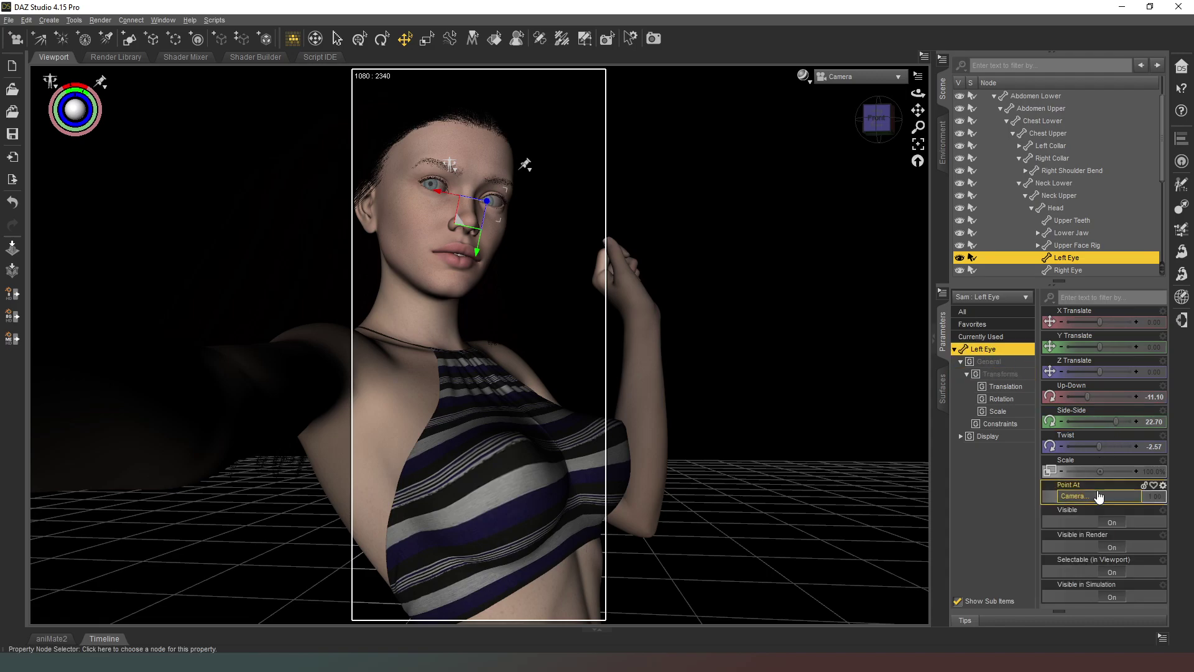
click(1099, 496)
click(532, 253)
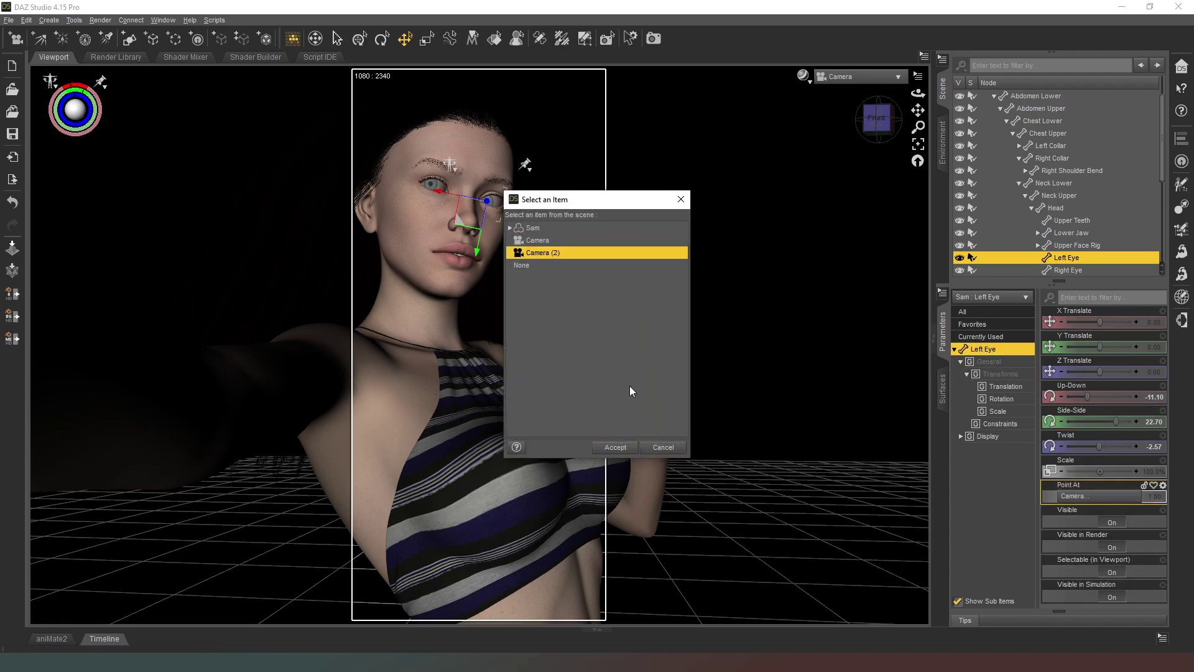
click(614, 447)
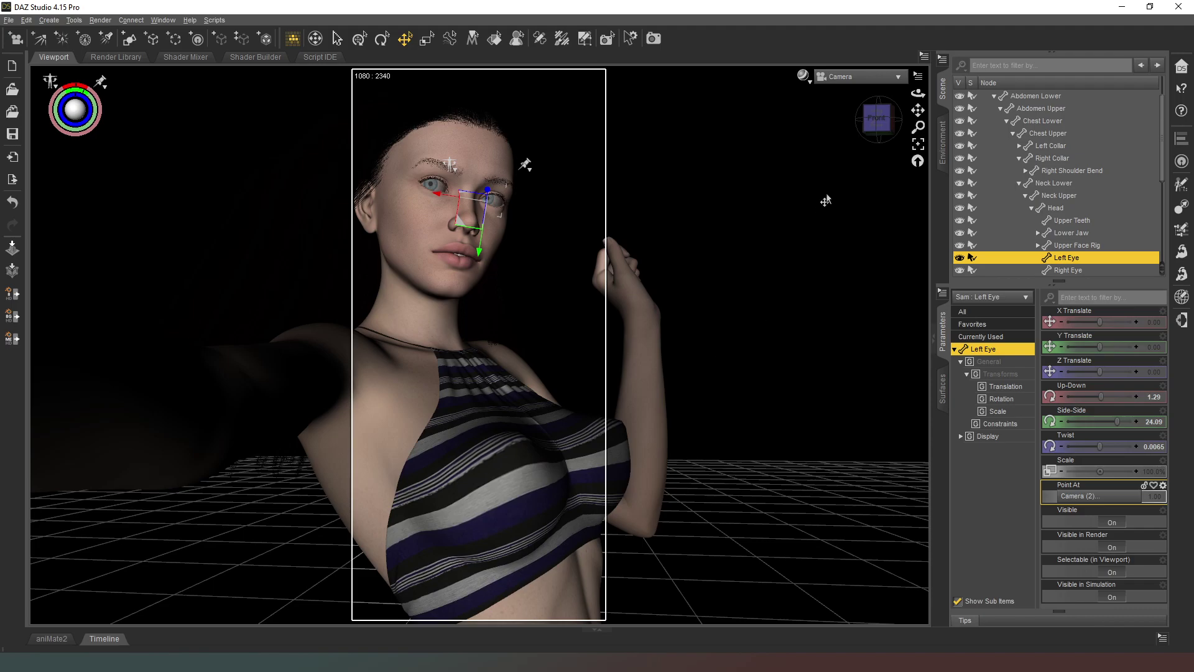
- View through Camera (2) and raise its Focal Length to about 566 mm
click(859, 77)
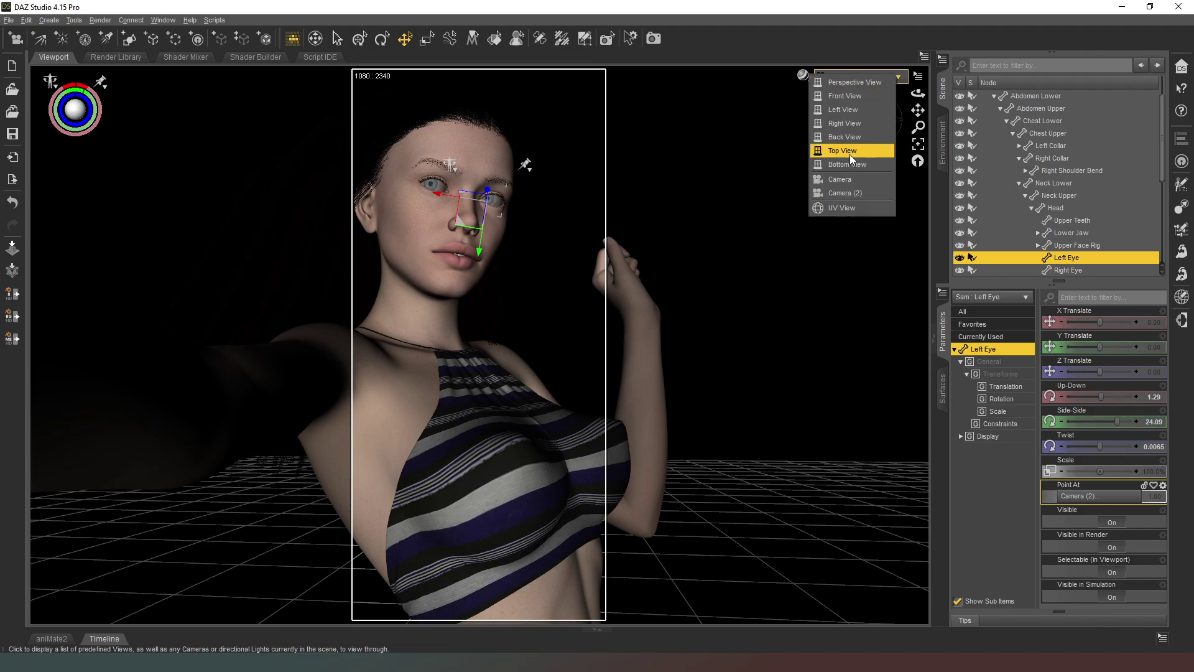
click(854, 193)
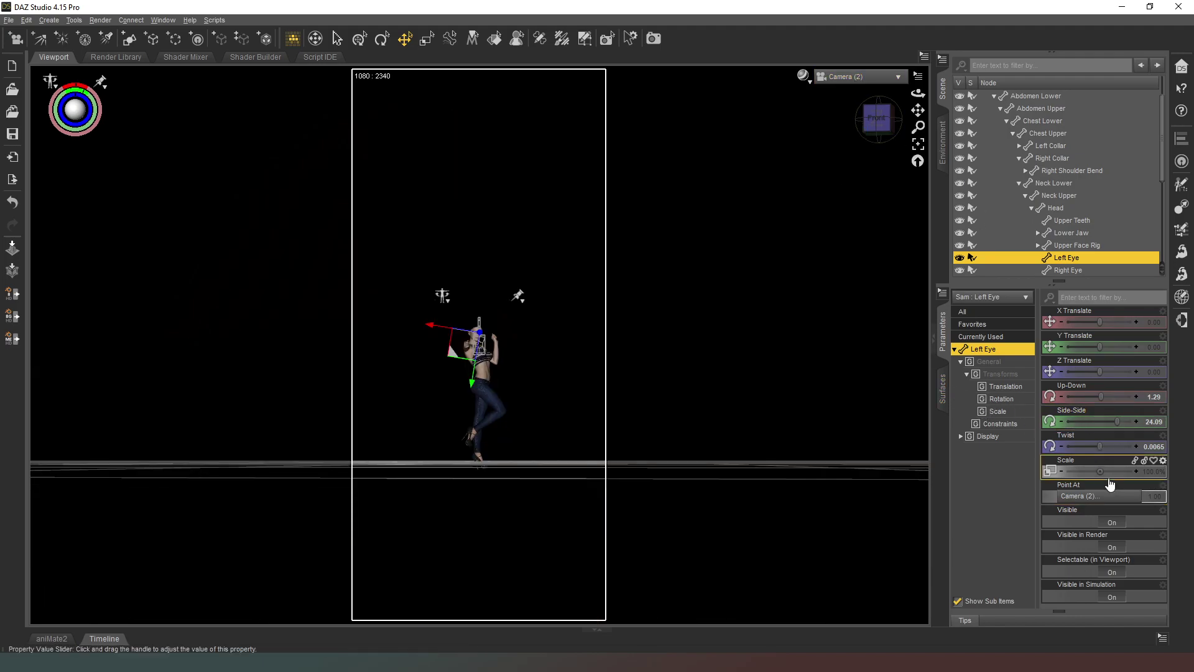
scroll(1083, 242, down, 4)
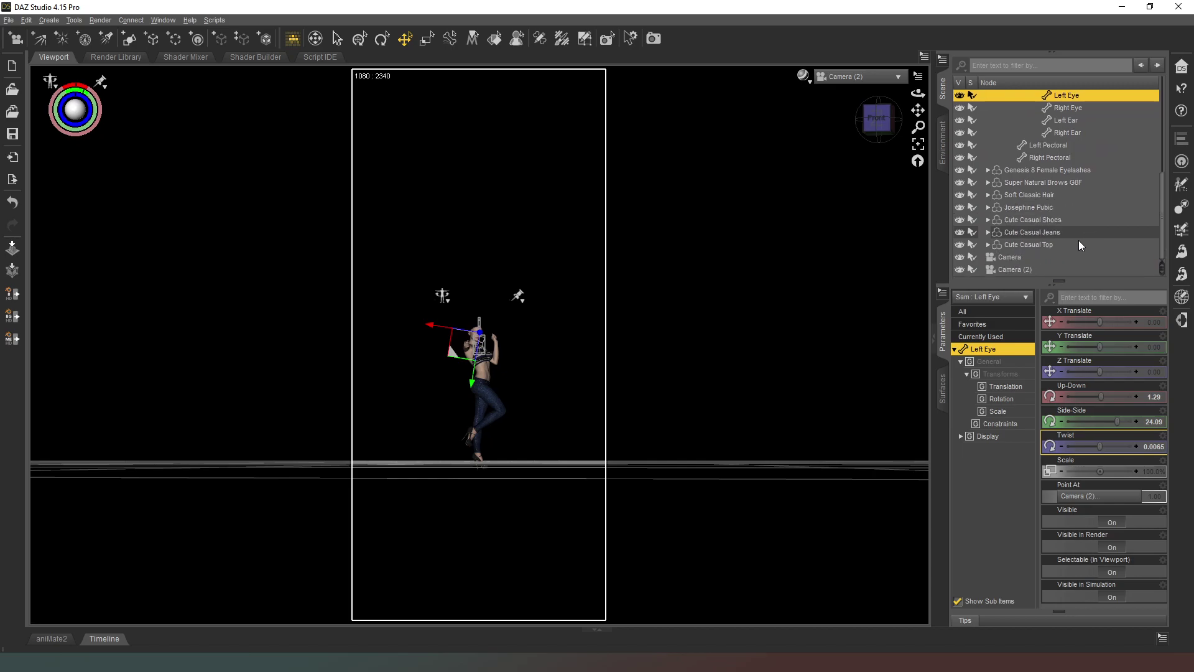
click(1040, 269)
click(1004, 449)
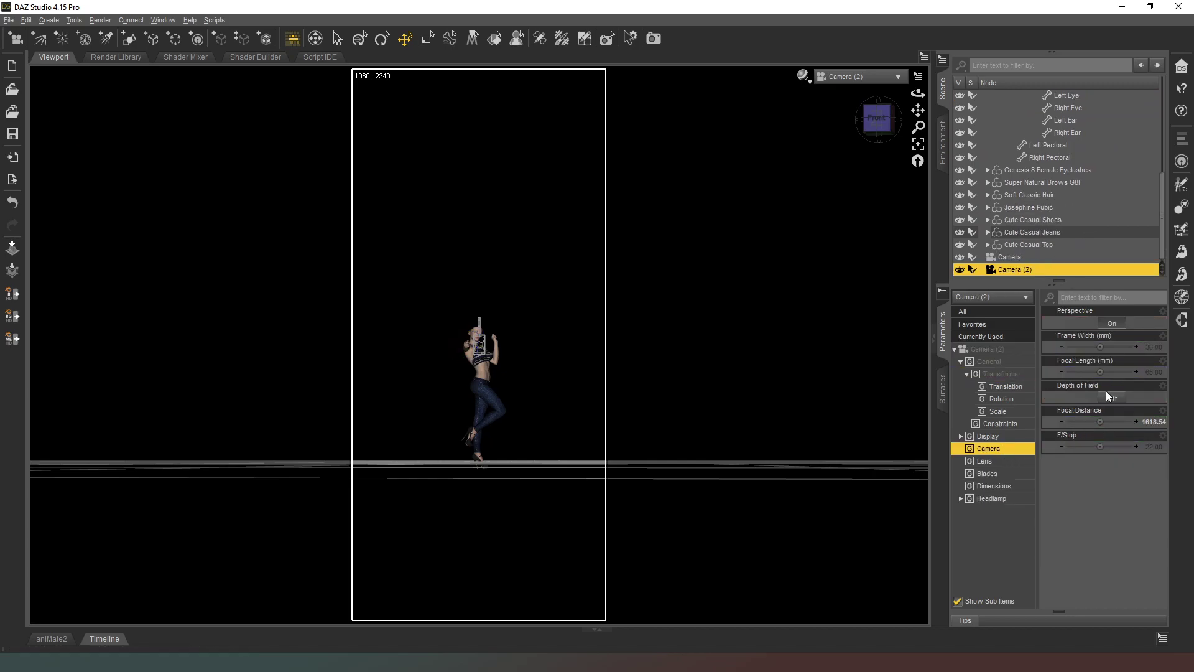
drag(1100, 372, 1125, 372)
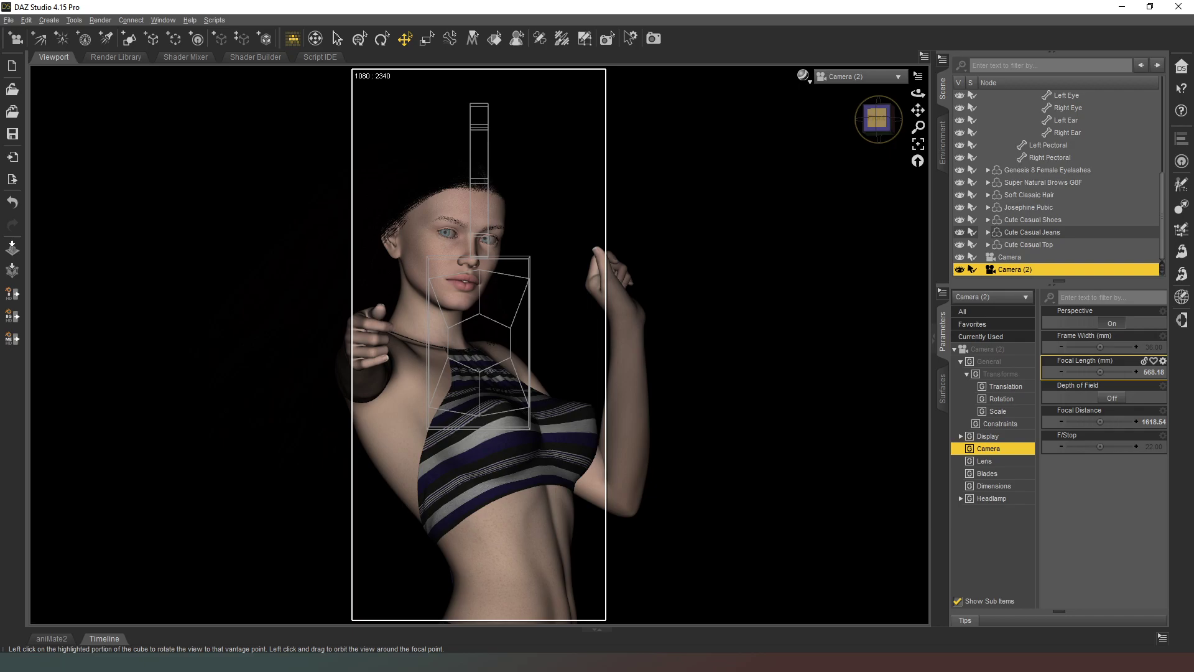
- Level and pan Camera (2) so its long-lens shot frames Sam's face and torso
click(877, 117)
drag(877, 117, 913, 87)
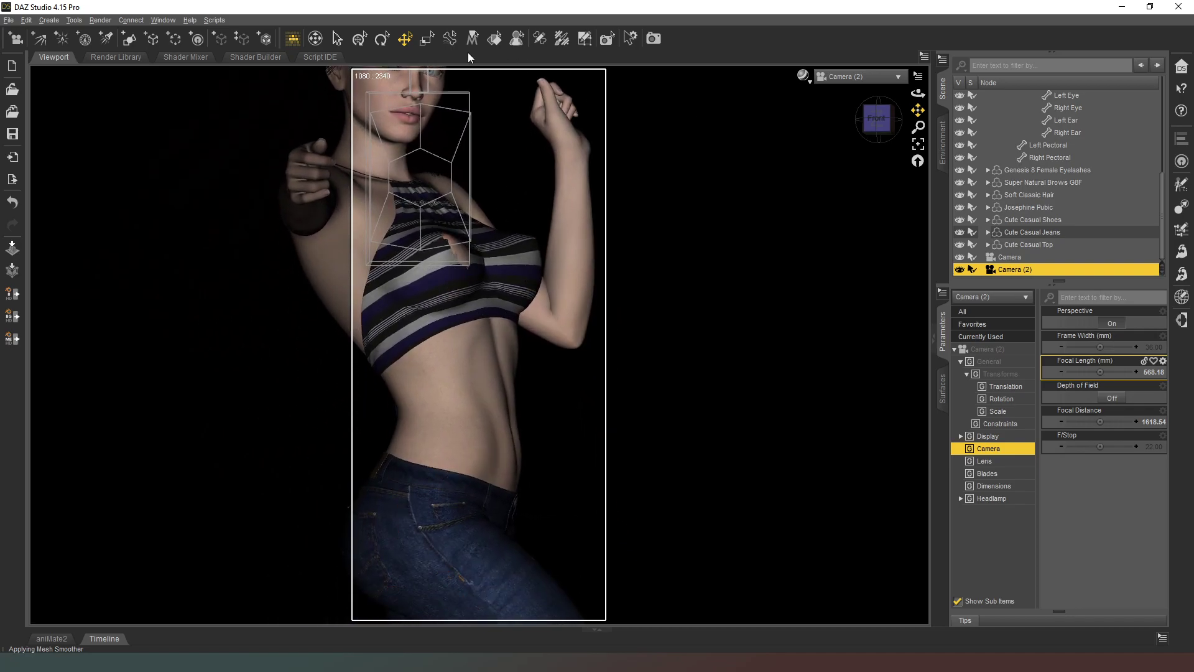
click(316, 39)
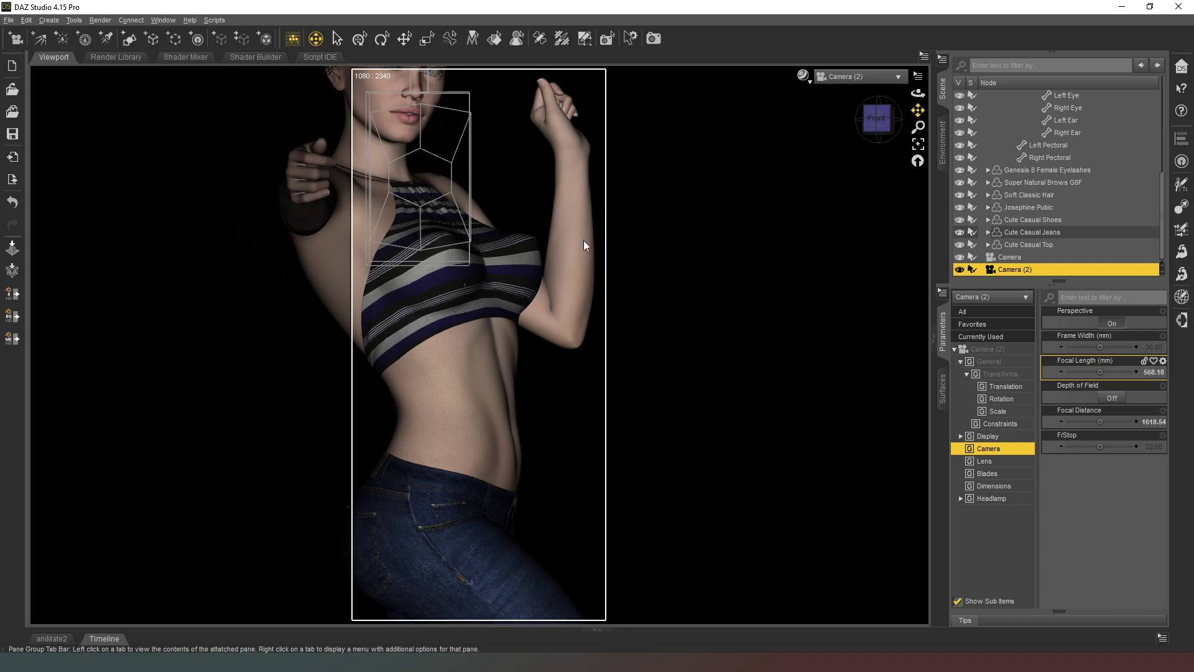
drag(585, 244, 622, 227)
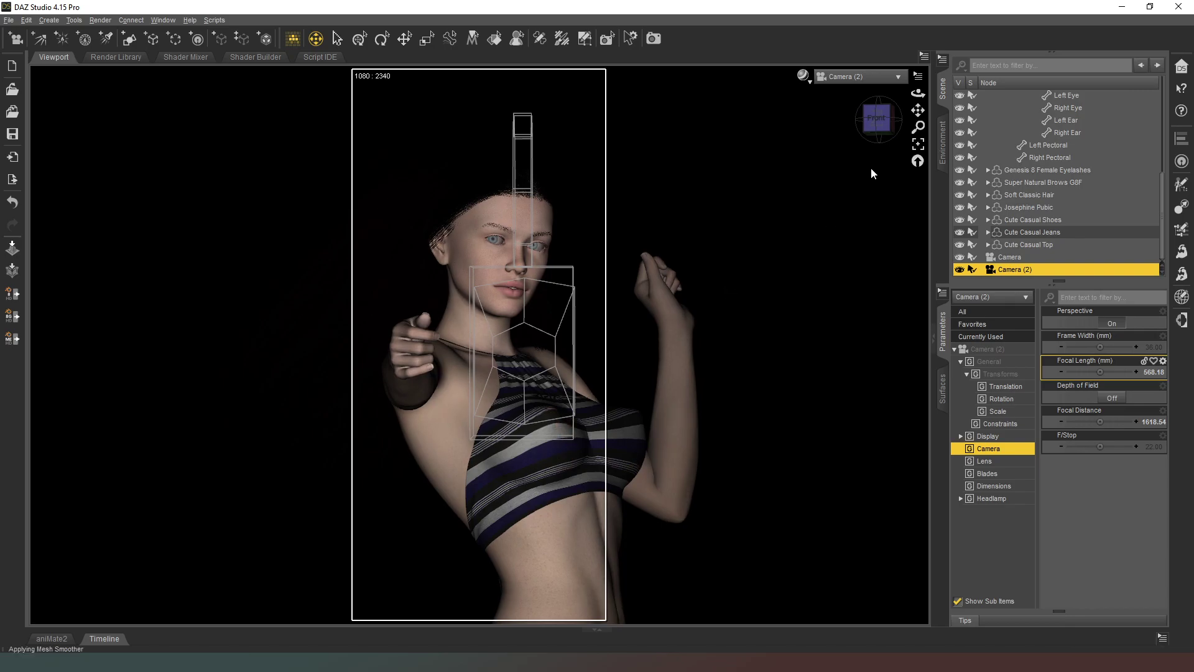
drag(918, 111, 918, 168)
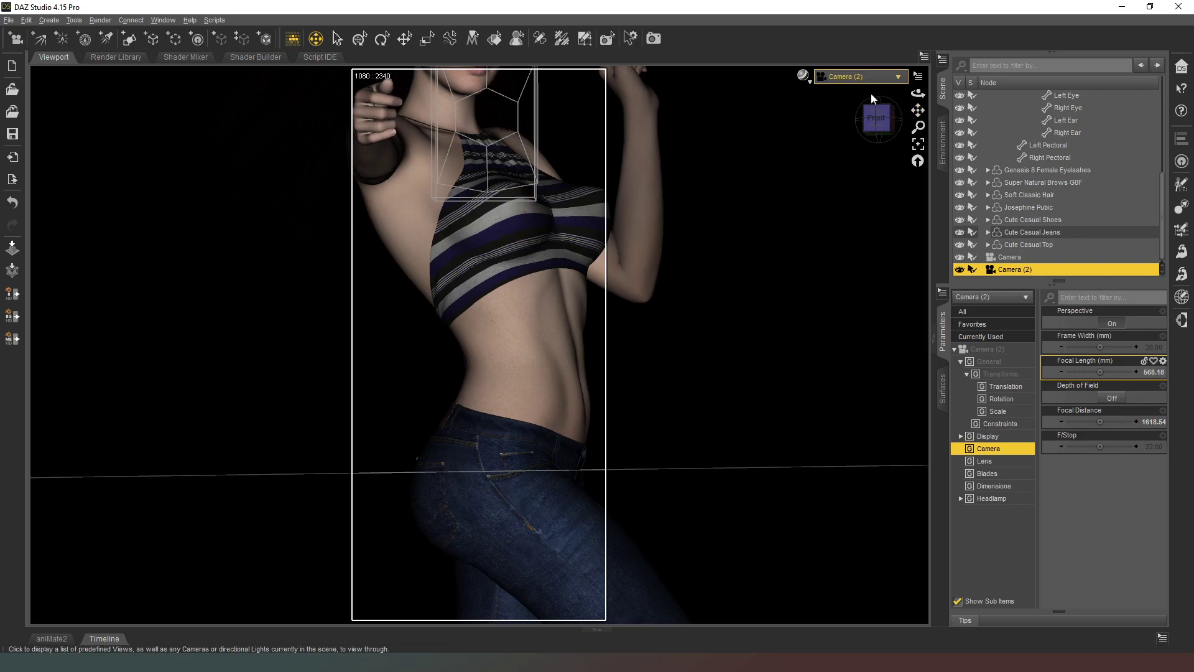
drag(730, 269, 730, 323)
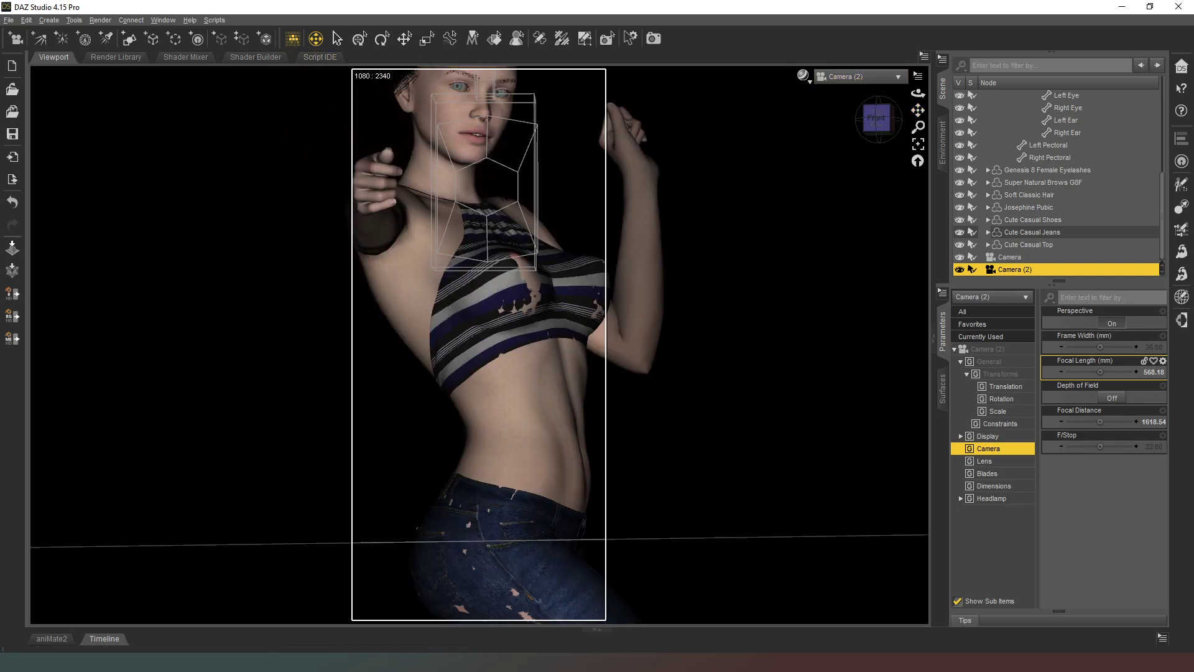
drag(915, 133, 916, 186)
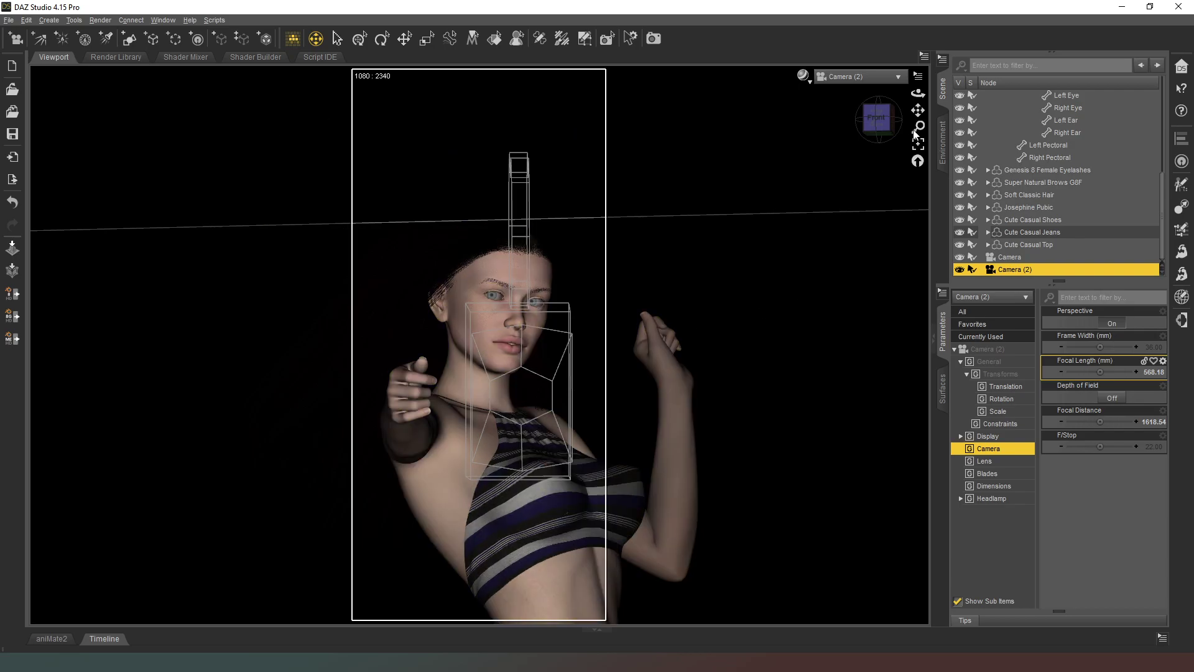
drag(919, 110, 909, 264)
drag(918, 110, 914, 122)
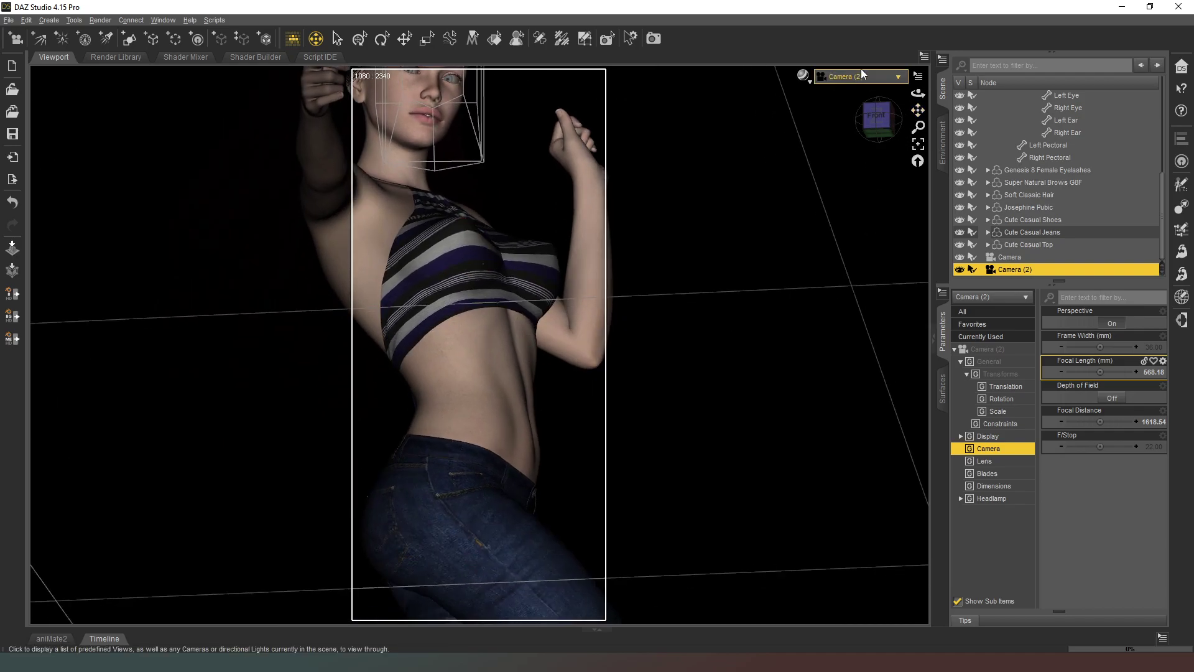
click(851, 82)
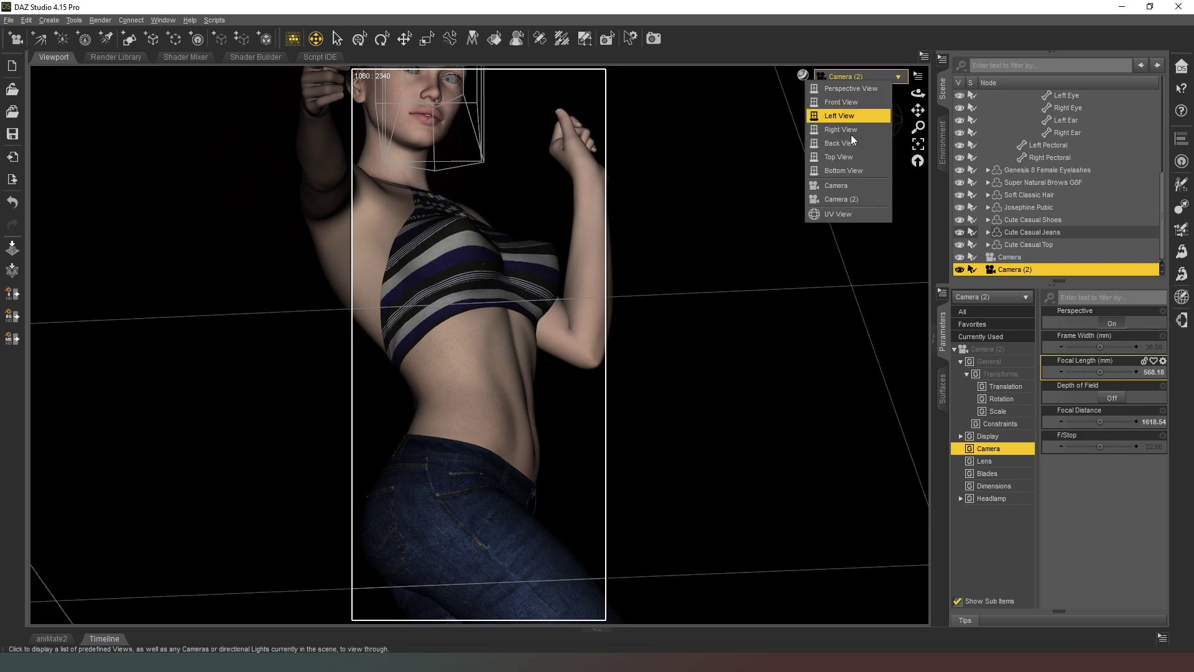
- Through Camera, pose Sam's head to Bend 7.88, Twist -5.79 and Side-Side -3.02
click(833, 189)
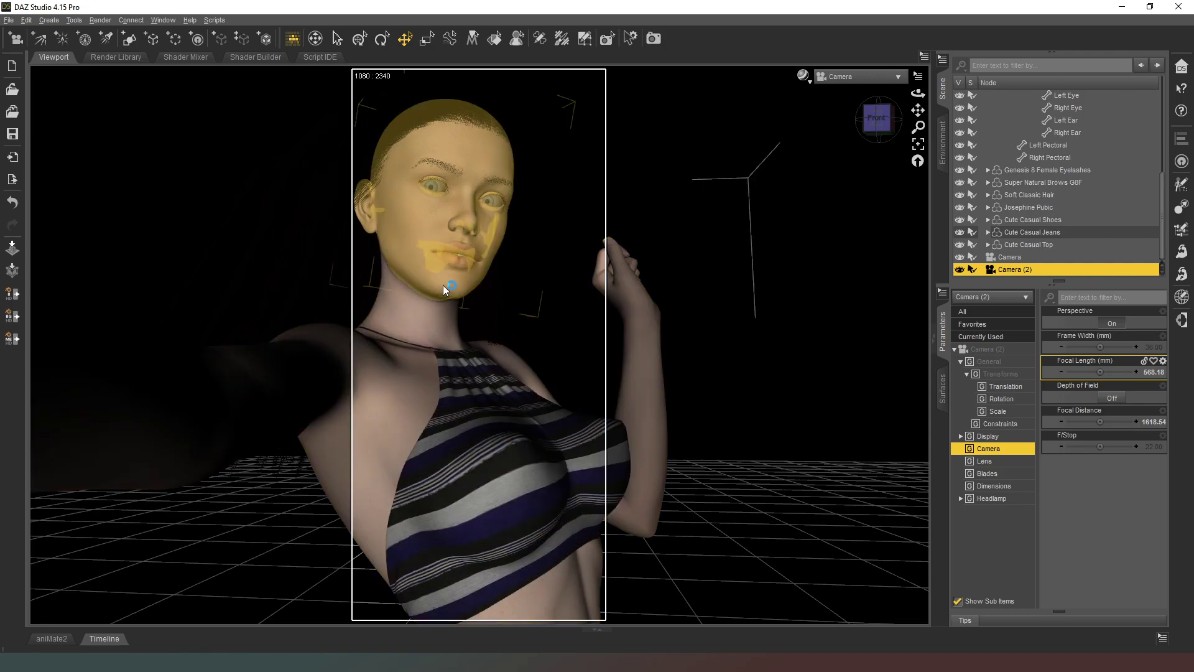
click(443, 285)
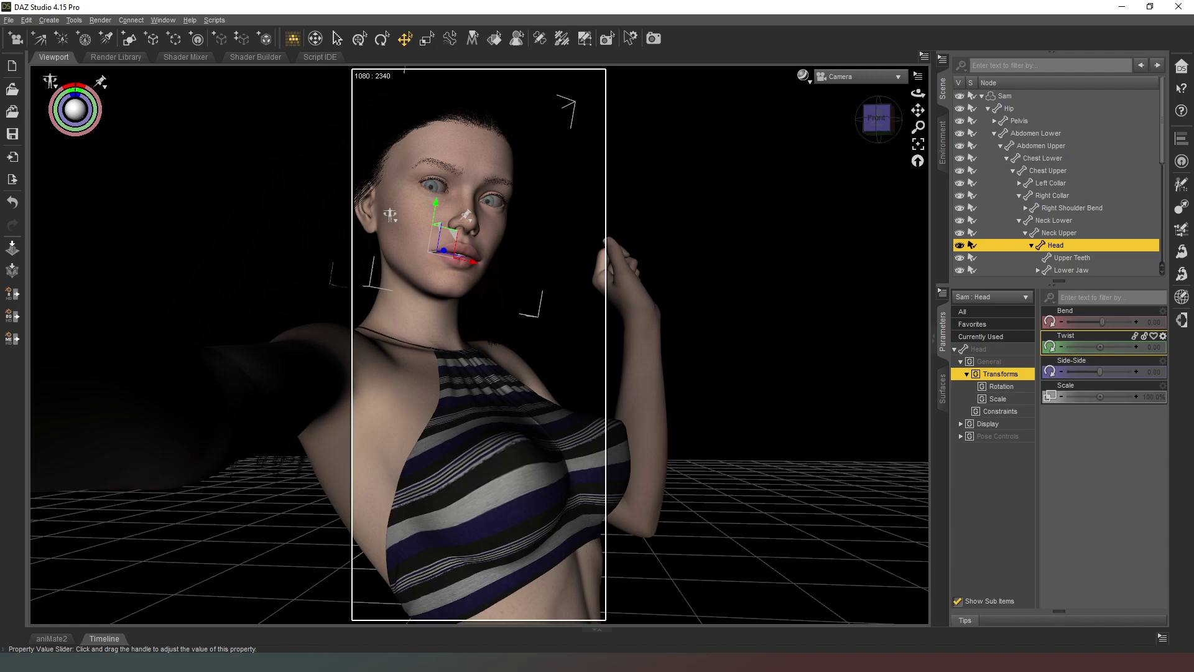
mouse_move(1100, 346)
mouse_down()
mouse_move(1090, 347)
mouse_move(1095, 368)
mouse_up()
drag(1101, 319, 841, 183)
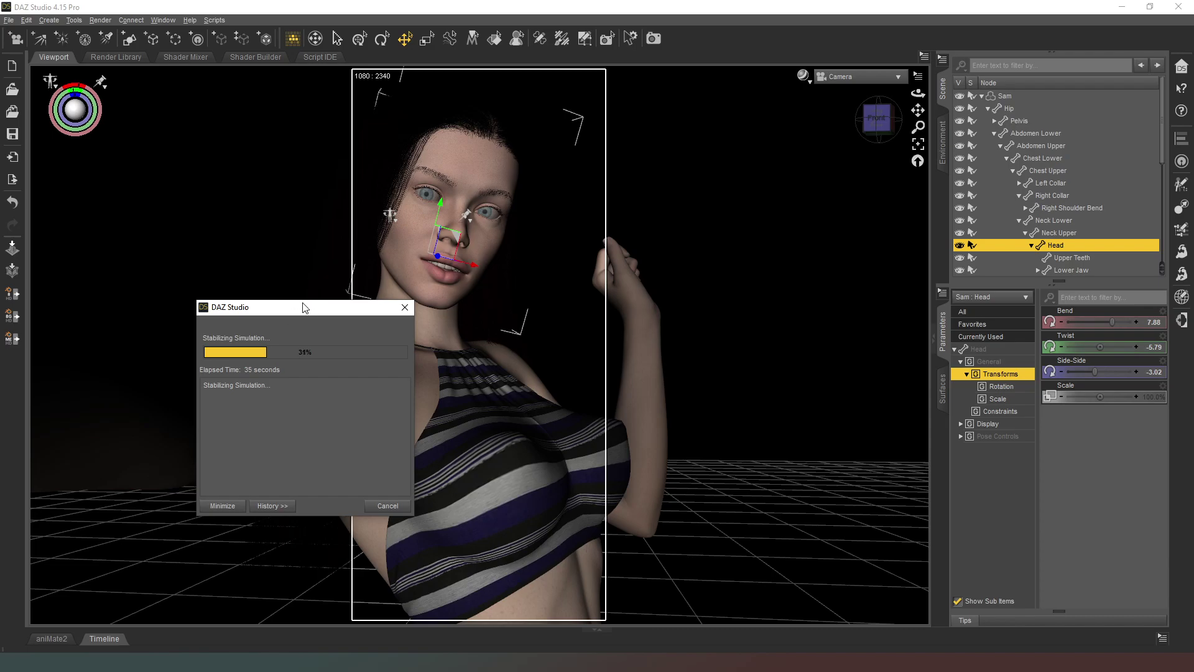
- Cancel the Stabilizing Simulation progress dialog
click(389, 505)
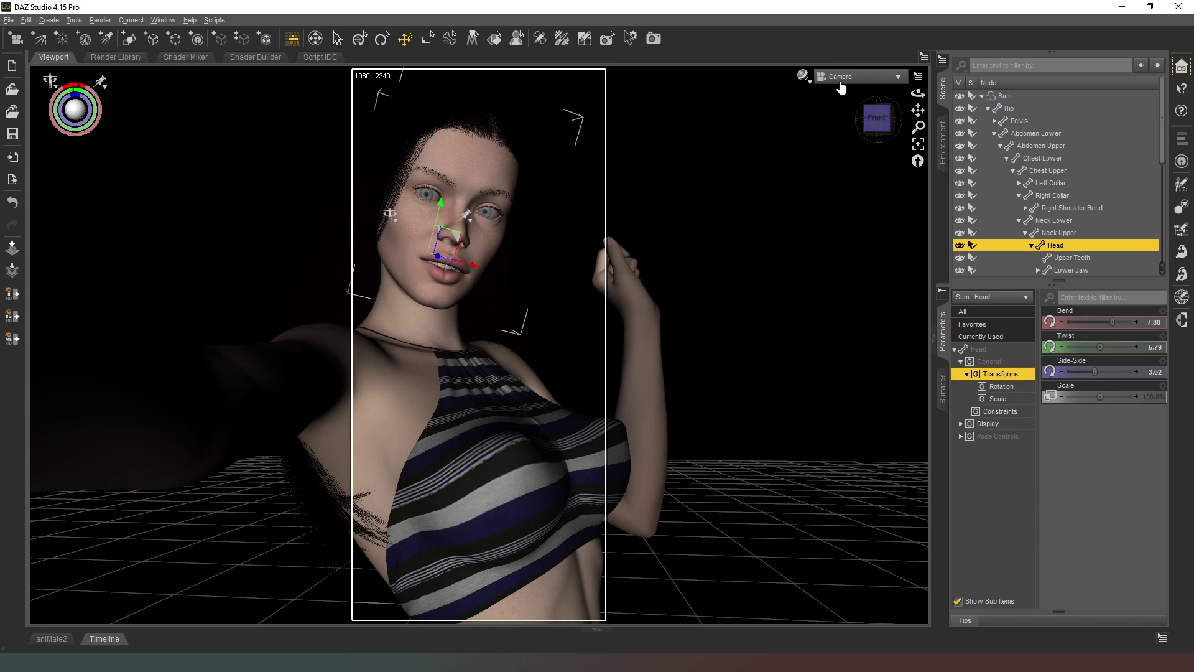
- Set the viewport DrawStyle to NVIDIA Iray
click(803, 76)
click(800, 230)
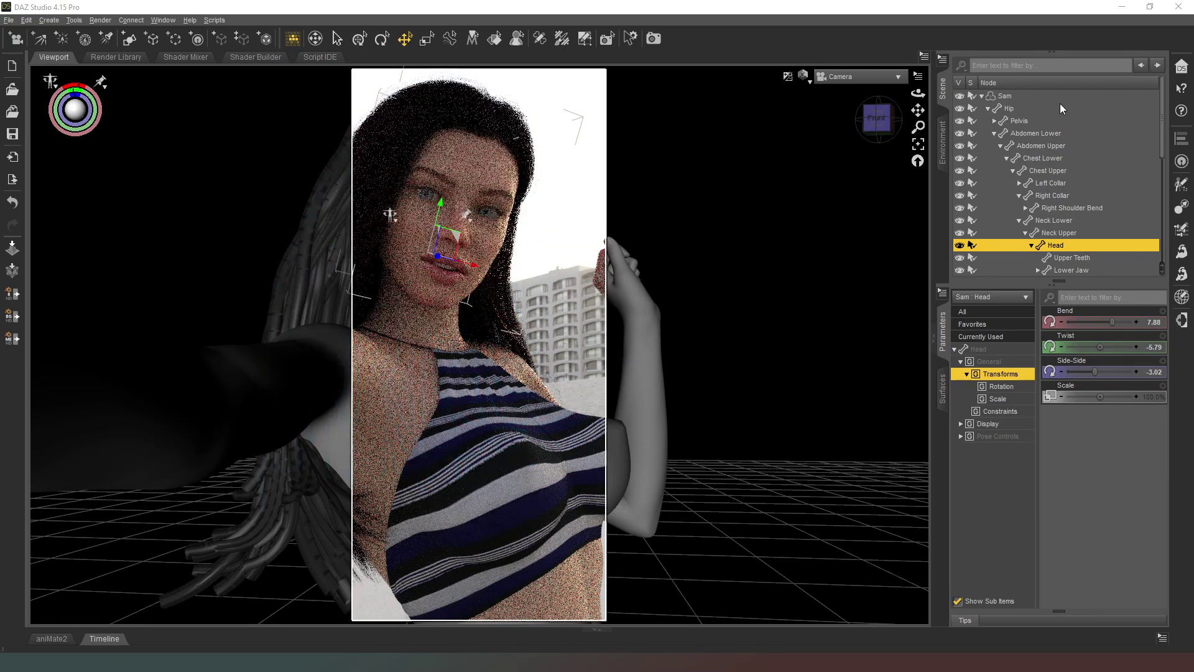
- Collapse Sam in the Scene pane, turn off its Selectable toggle, and deselect everything
click(982, 96)
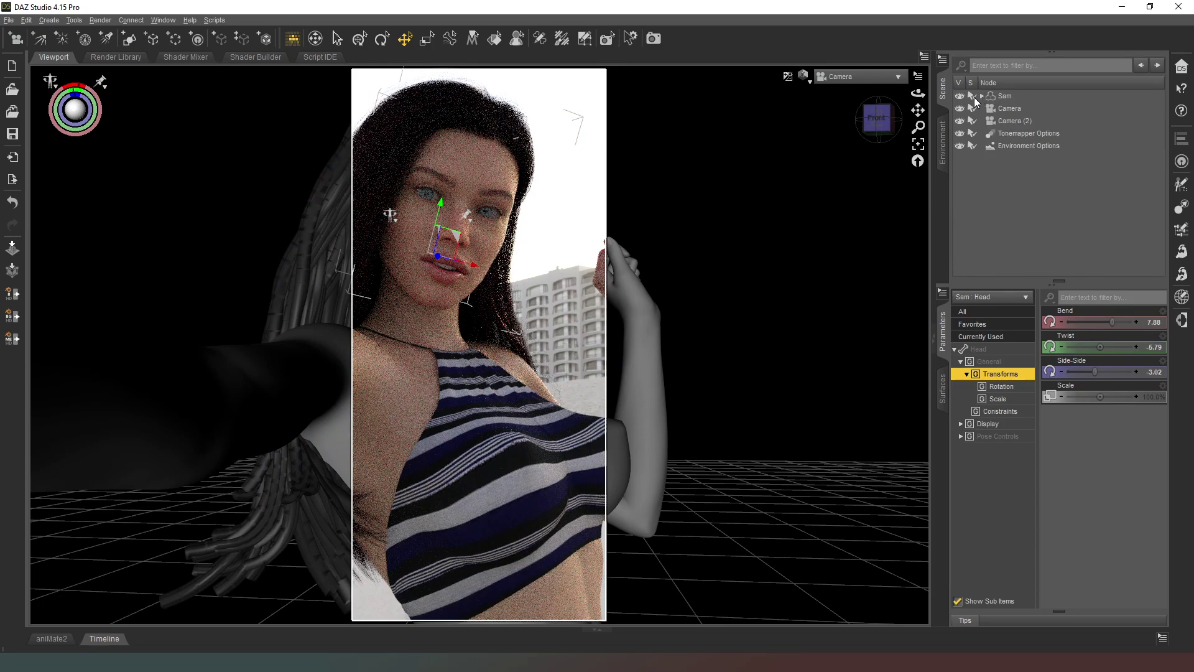
click(973, 97)
click(747, 240)
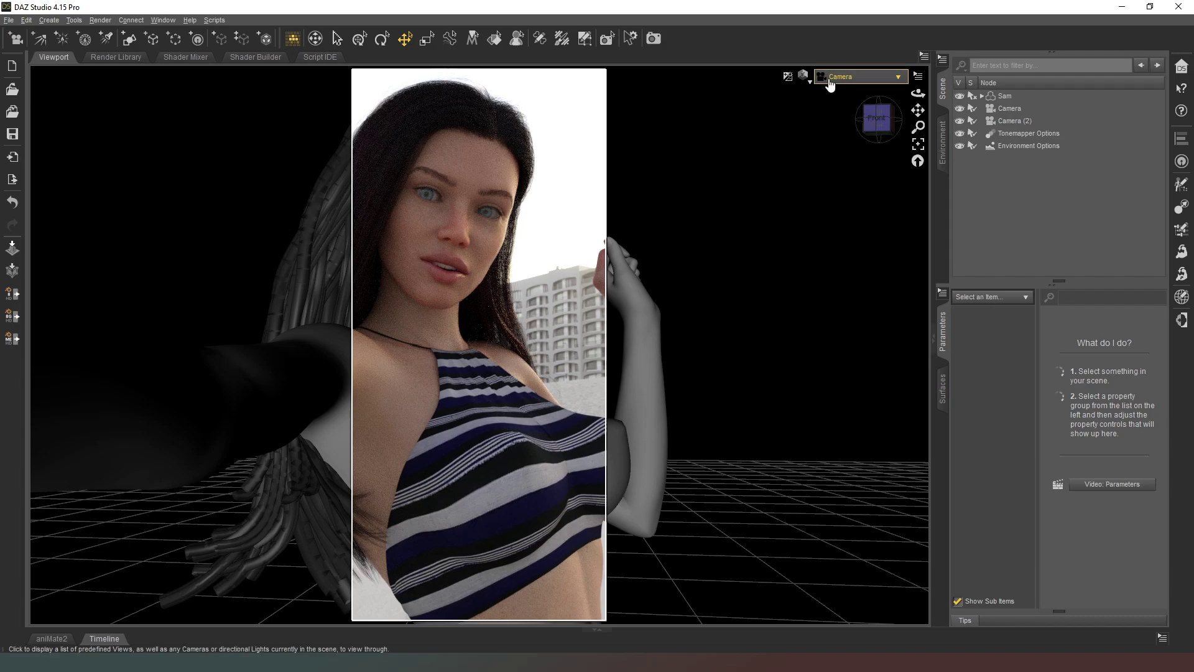
click(807, 80)
- Switch the viewport from Camera to the free Perspective View
click(807, 204)
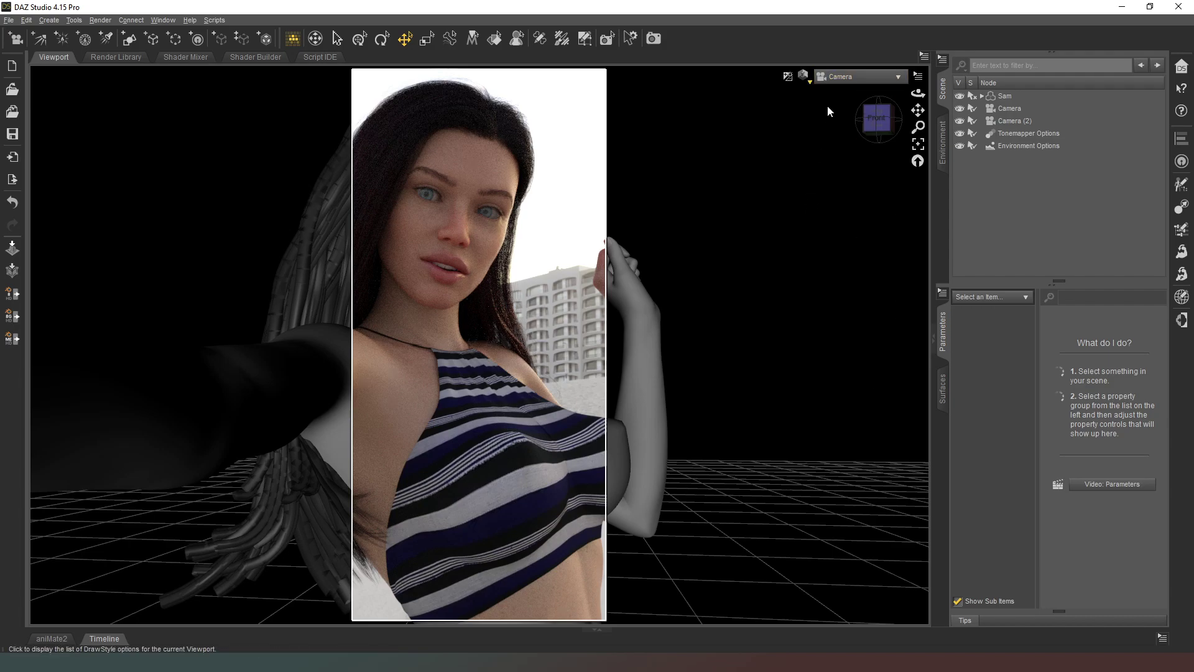
click(837, 74)
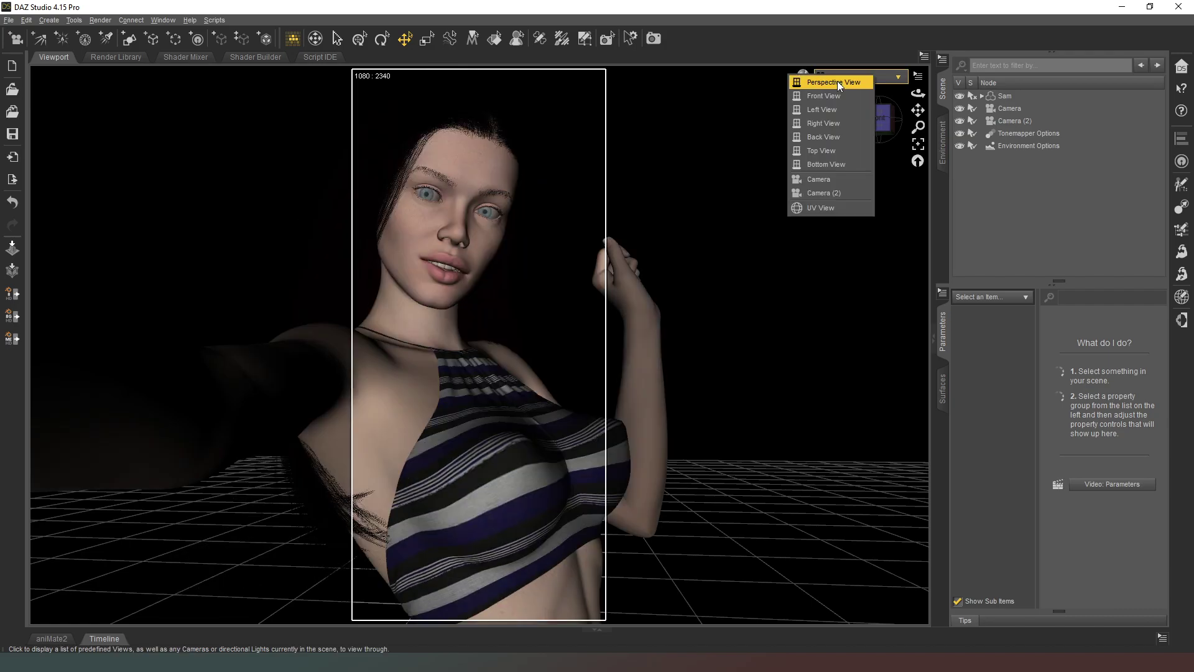
click(838, 81)
drag(867, 121, 890, 122)
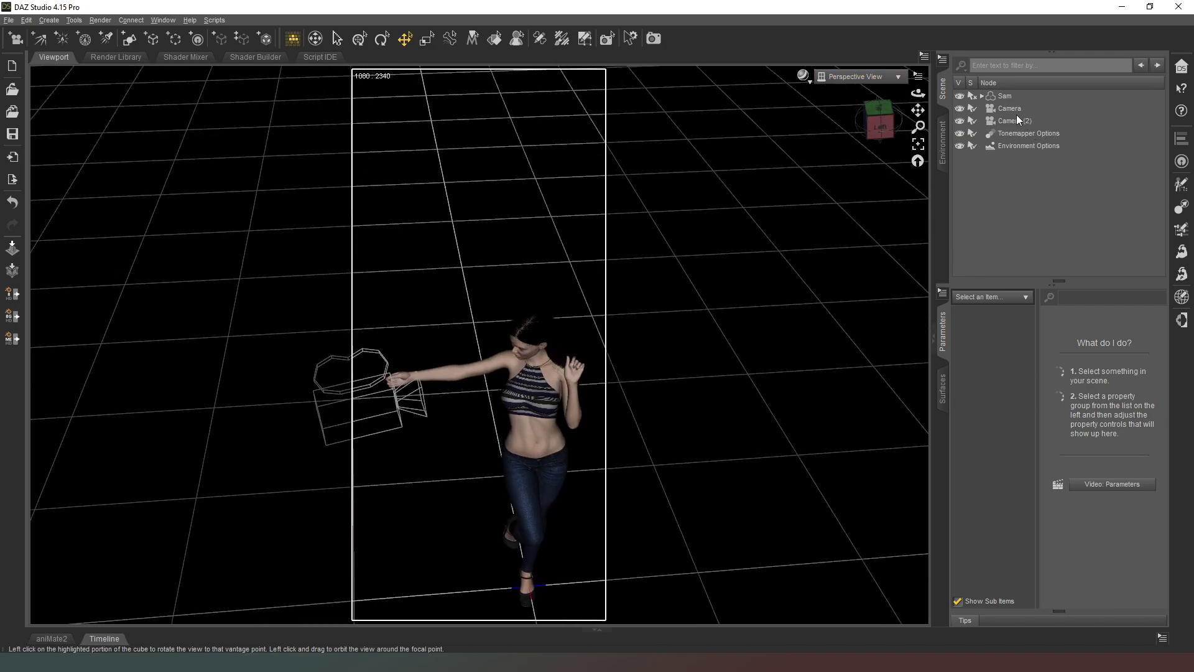
- Turn on the Camera's depth of field with focal distance 62.87 and f-stop 35.04
click(1013, 110)
click(1112, 398)
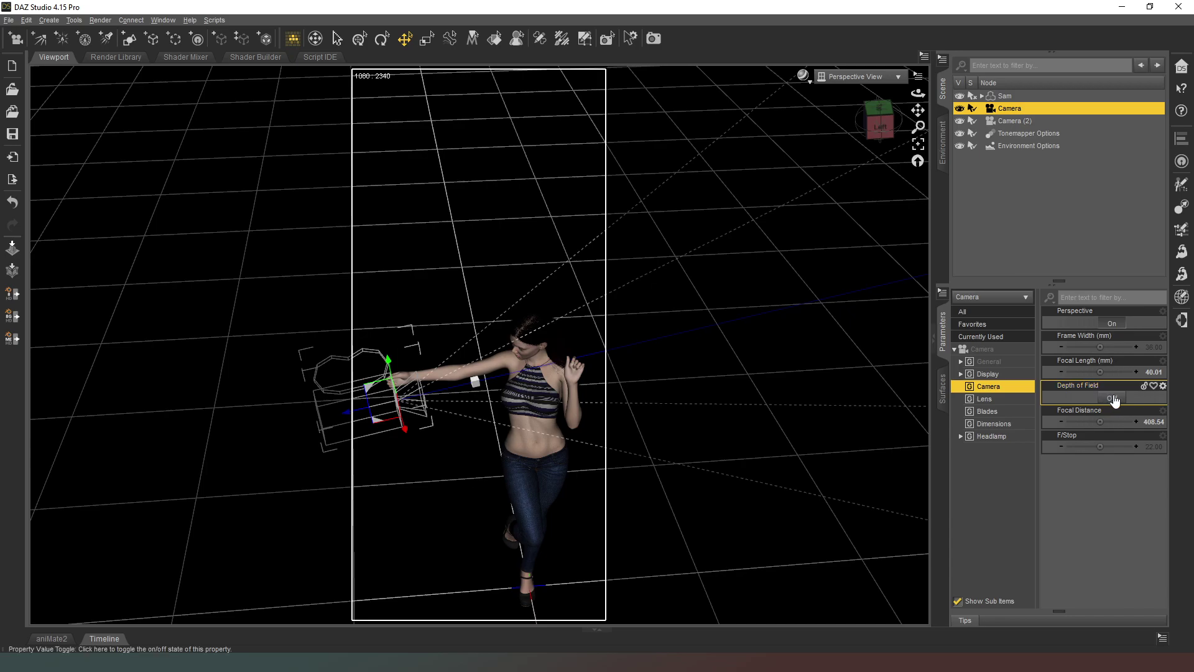
drag(1100, 422, 1082, 422)
drag(902, 129, 883, 135)
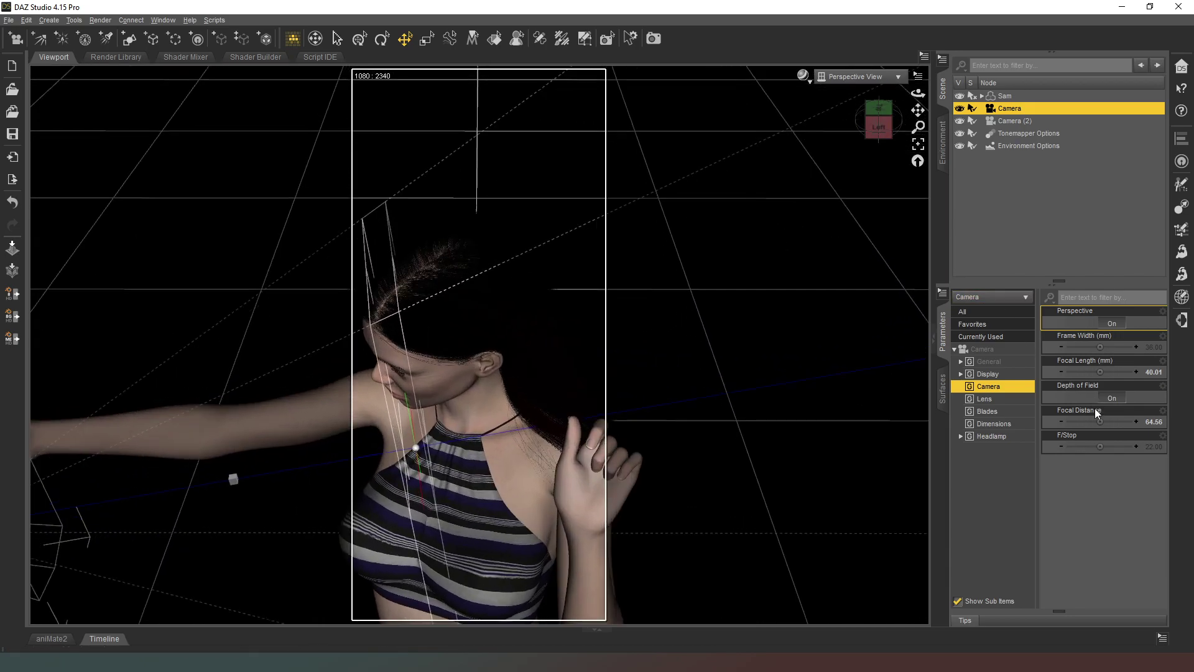
drag(1105, 449, 1111, 446)
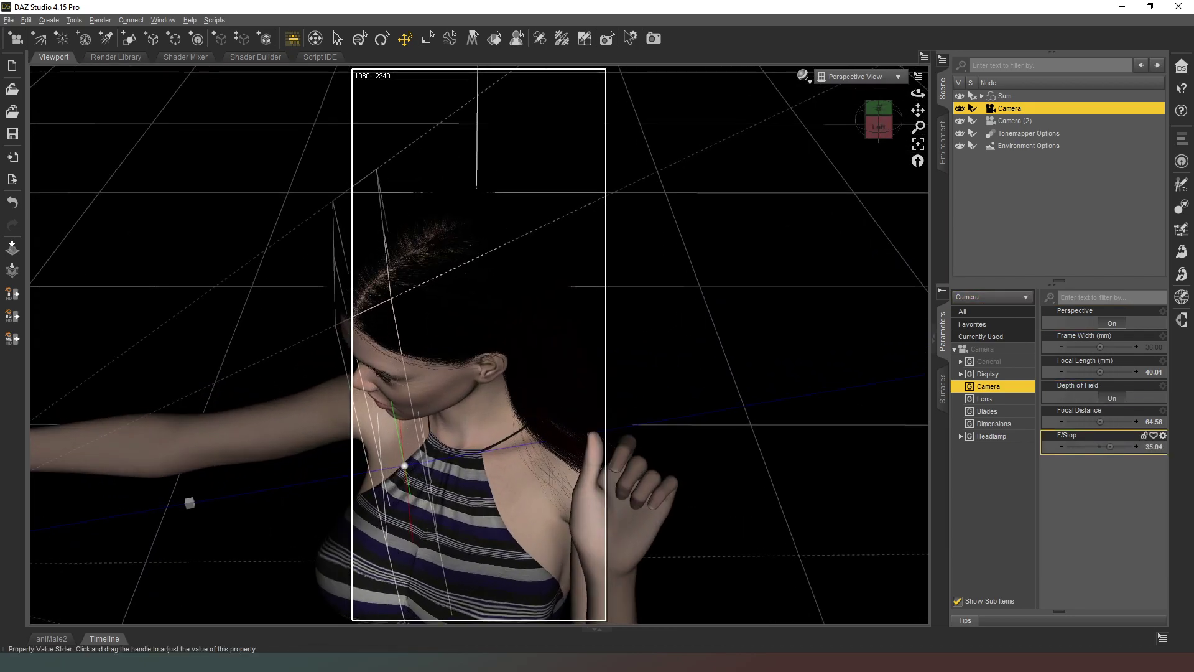
drag(918, 110, 907, 116)
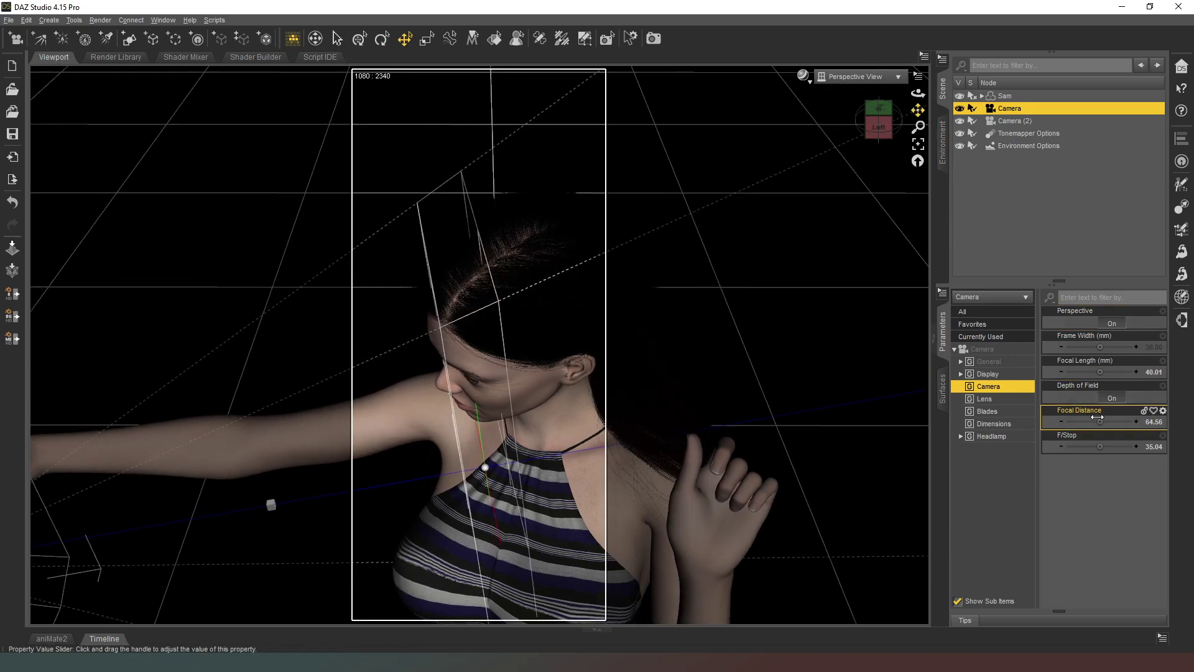
drag(1100, 421, 1095, 422)
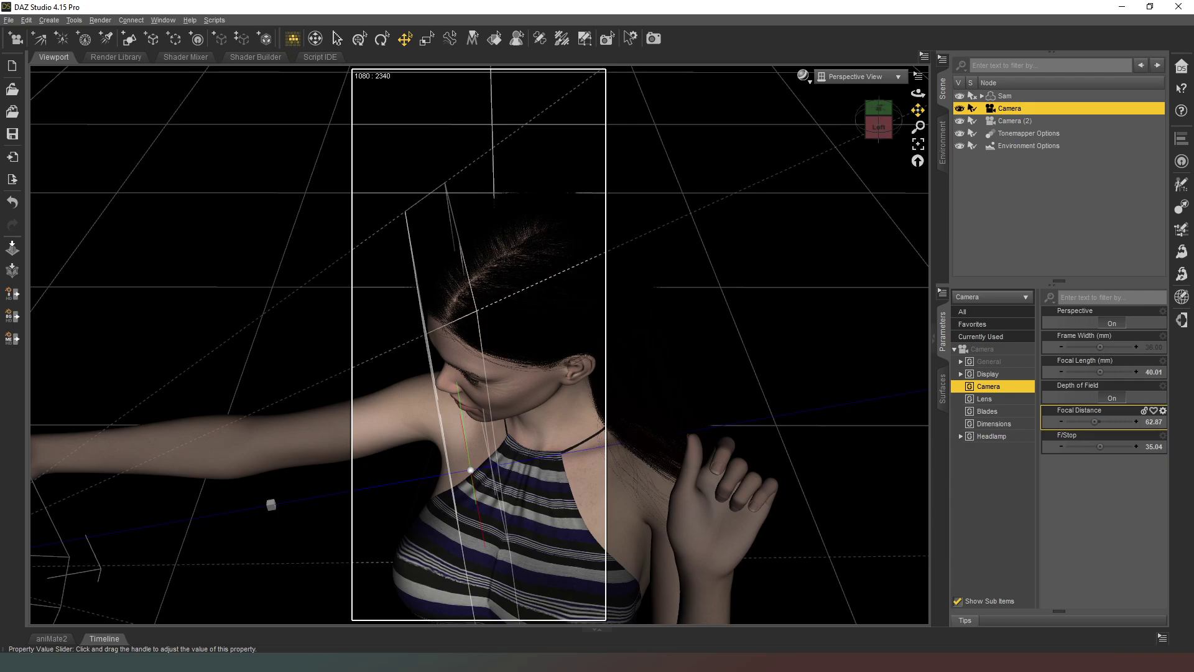
drag(878, 121, 867, 123)
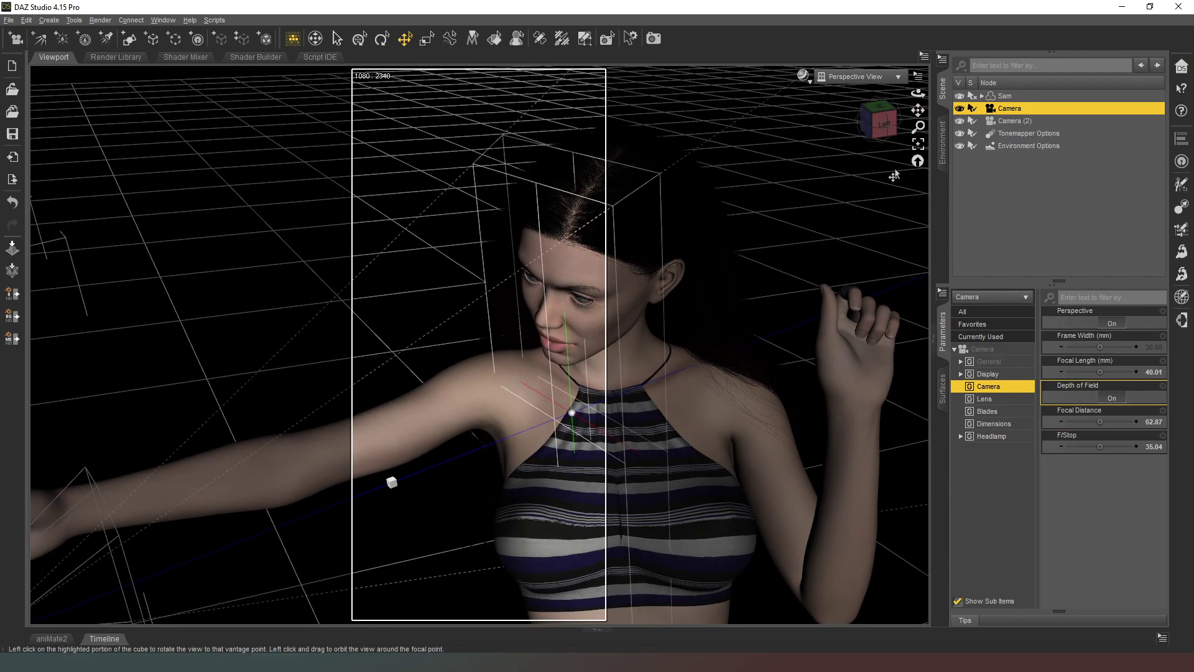
- Look through Camera again with the NVIDIA Iray DrawStyle preview
click(855, 78)
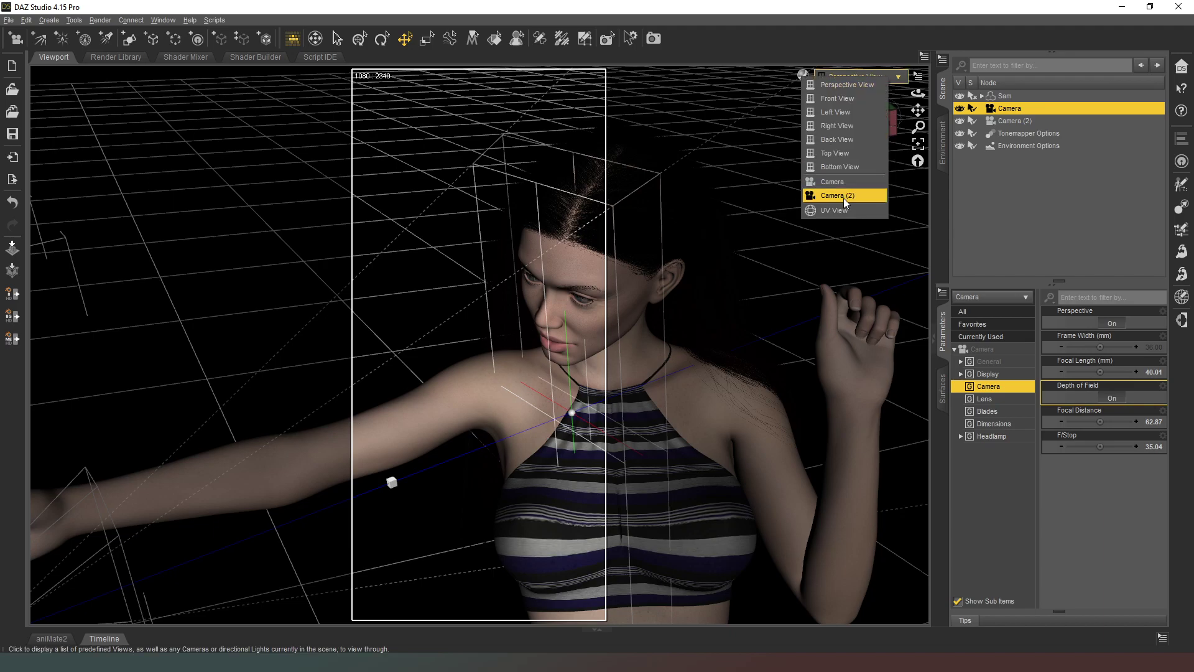
click(839, 181)
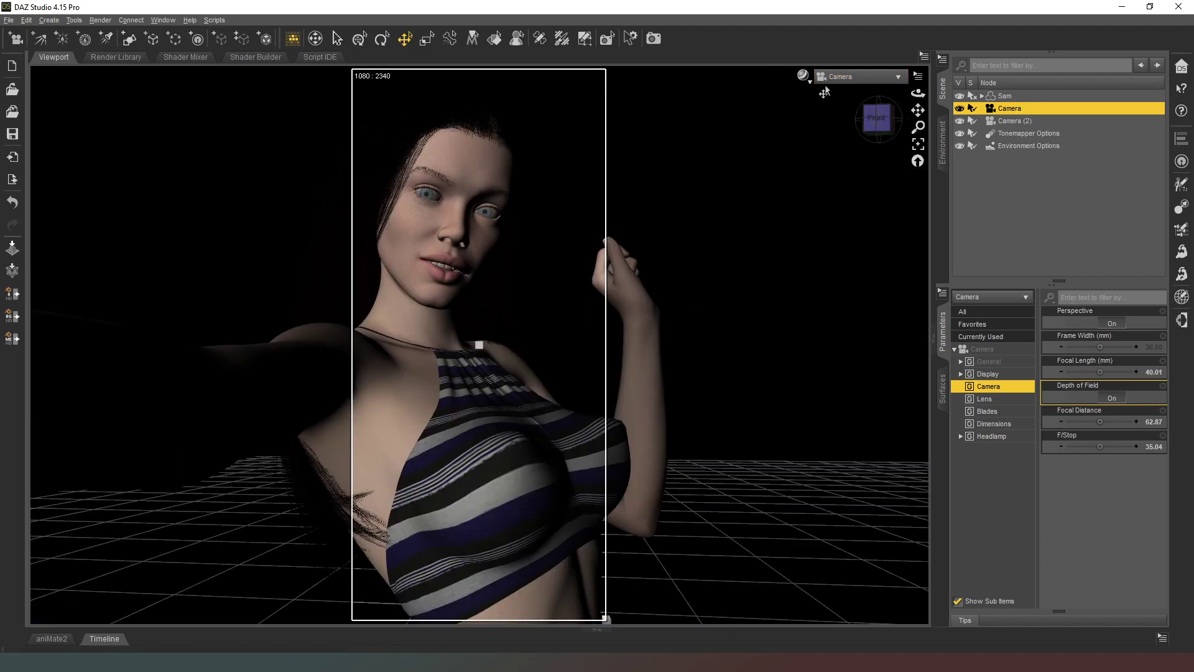
click(804, 75)
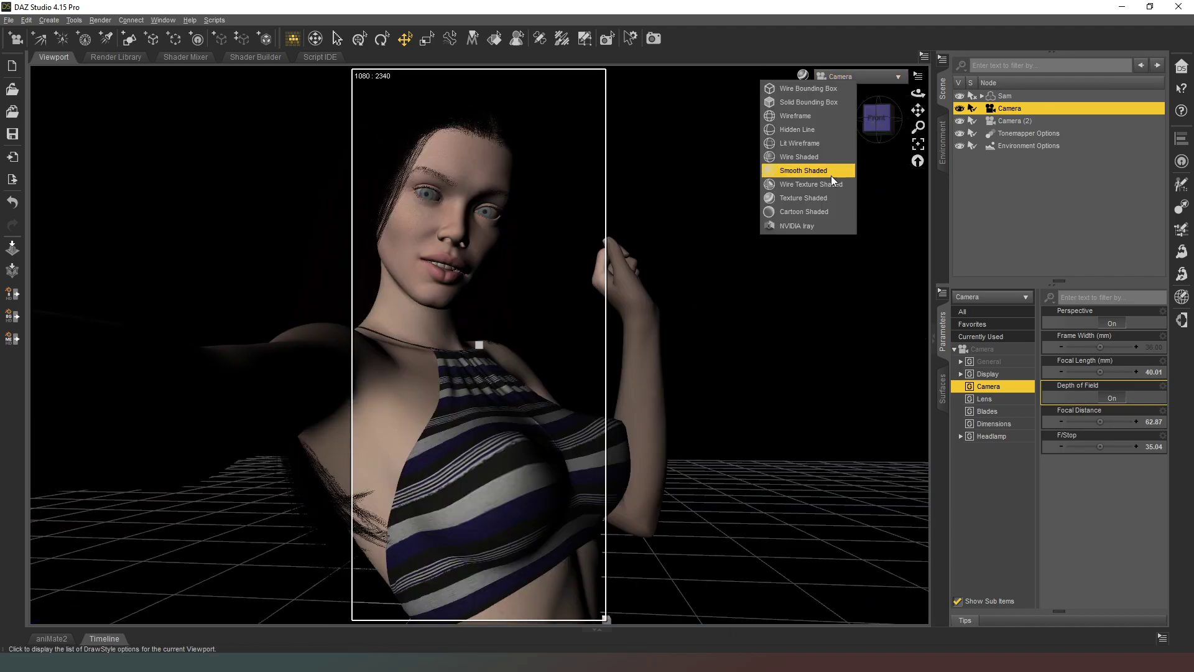
click(799, 225)
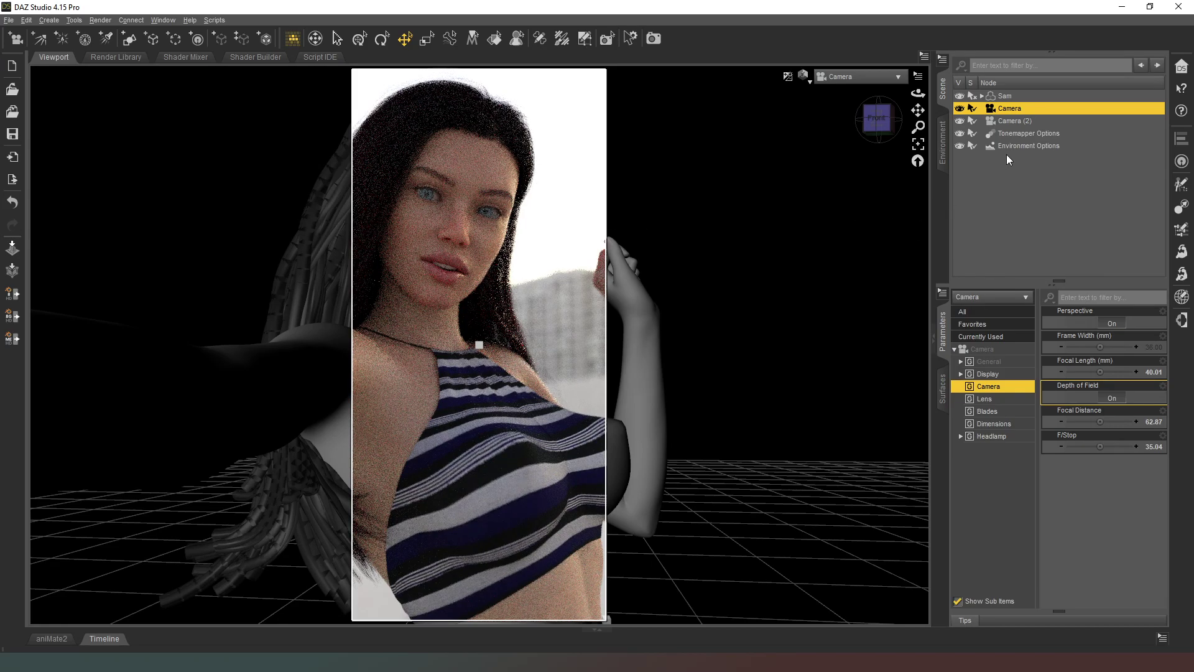
- Apply the newspaper-print material preset to the Cute Casual Top, then reselect Sam
click(982, 96)
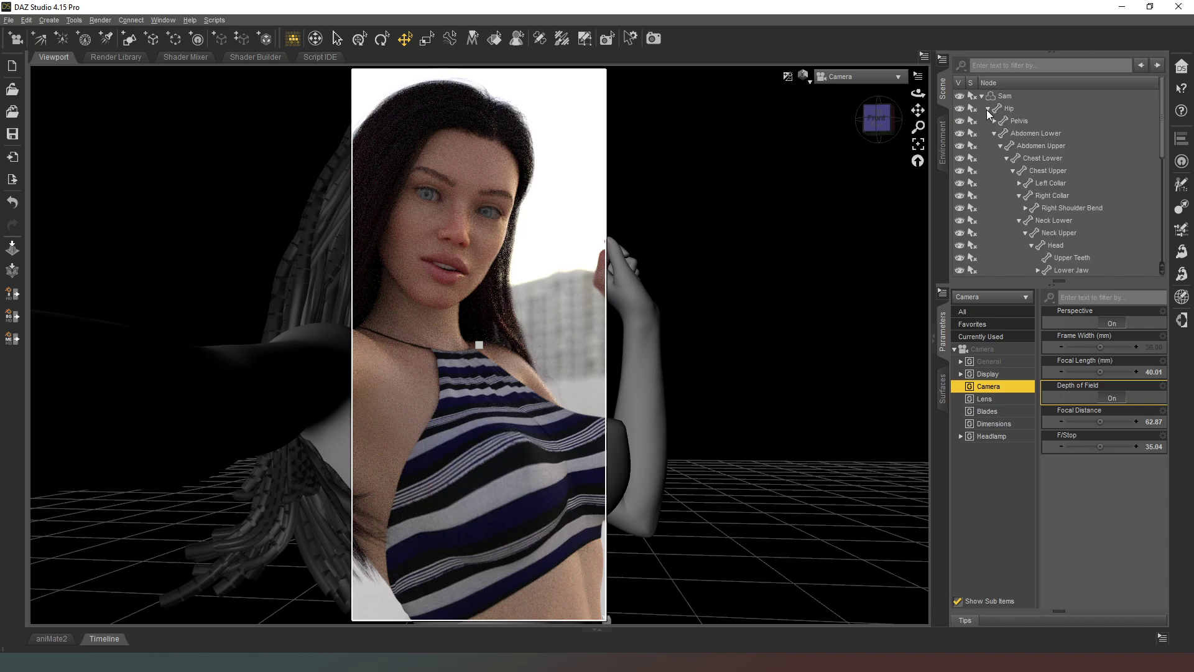
click(987, 109)
click(1018, 195)
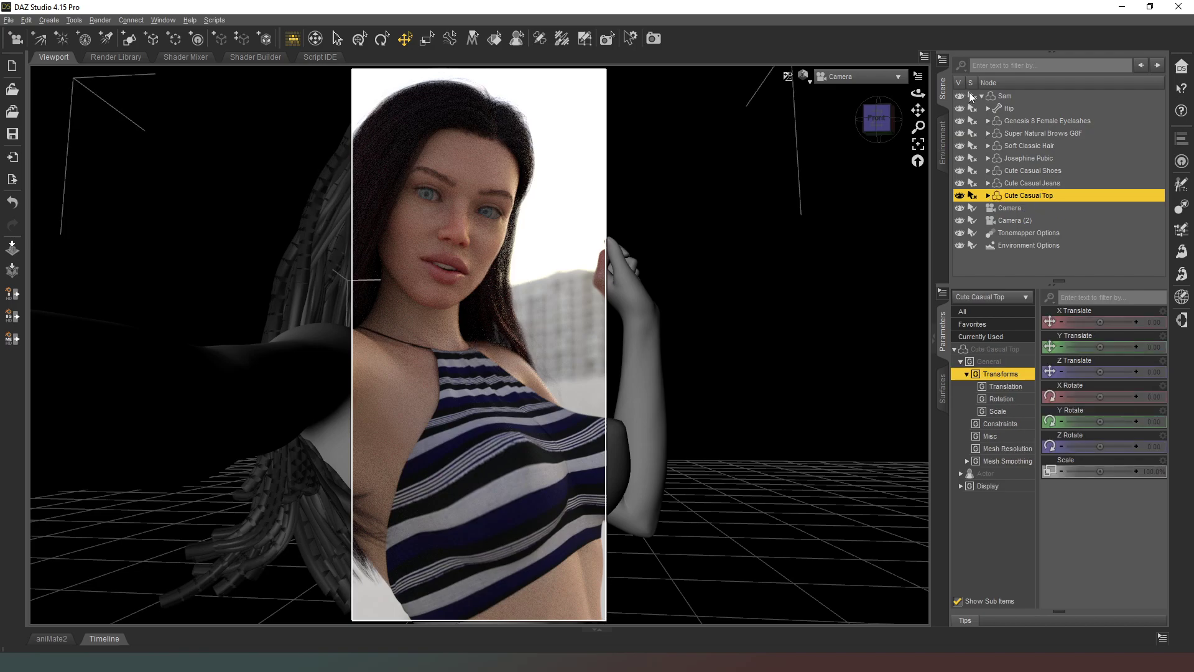
click(981, 96)
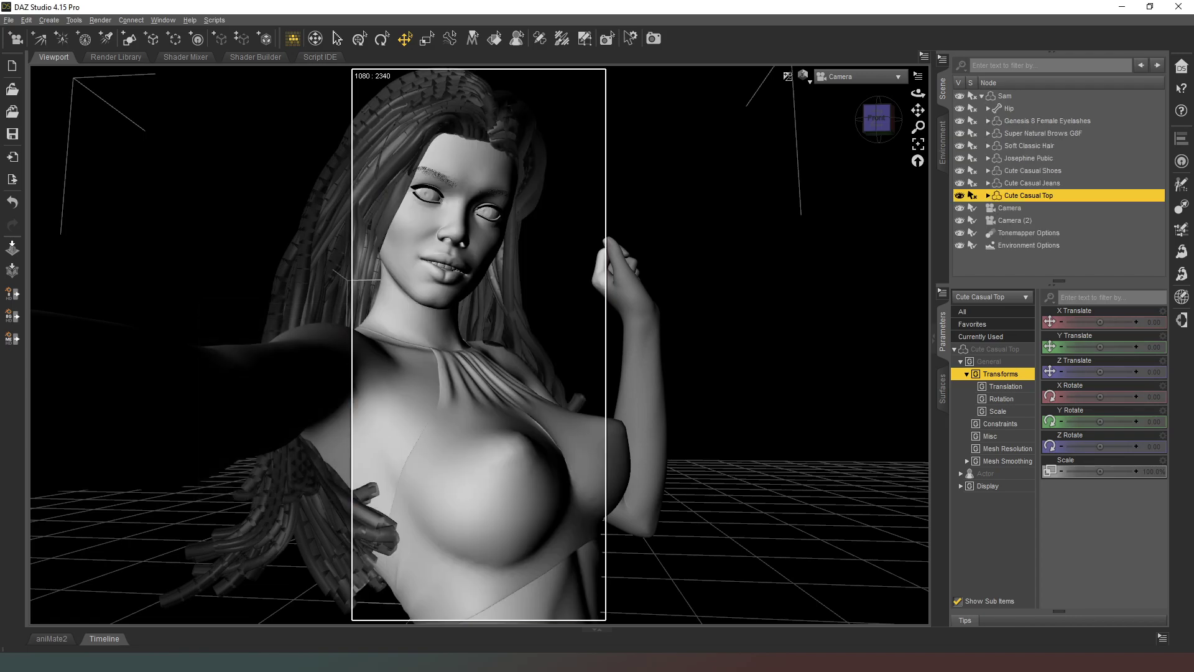
click(985, 94)
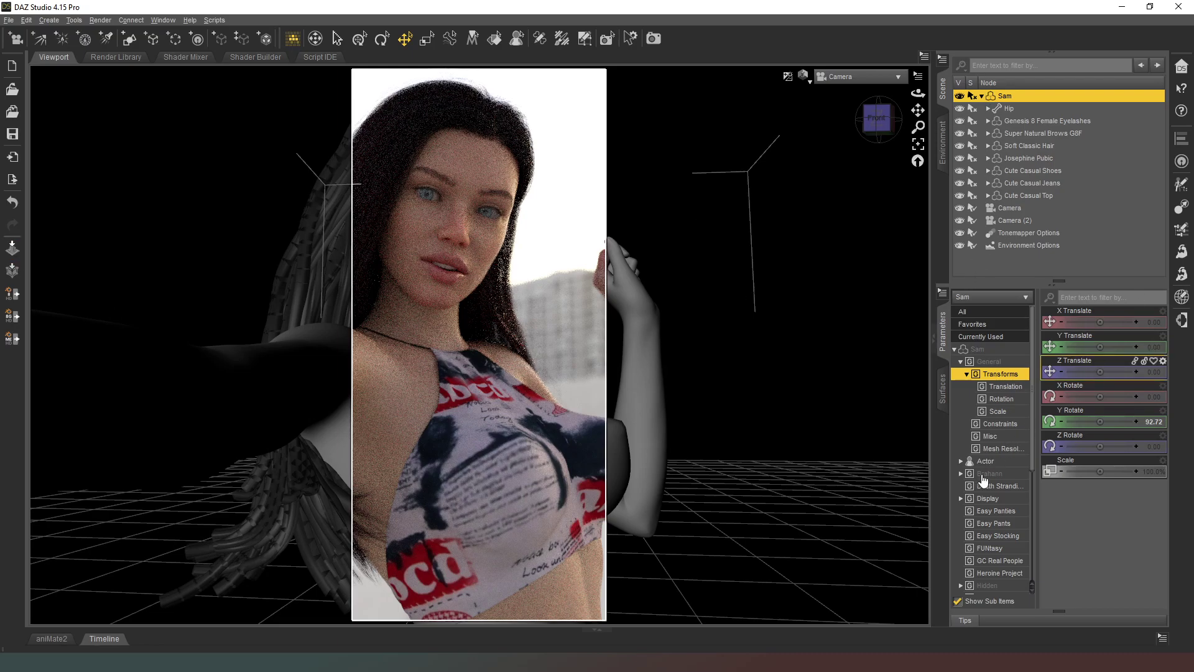
- Pick the top's Base surface in the viewport and set its Base Color to white
click(943, 391)
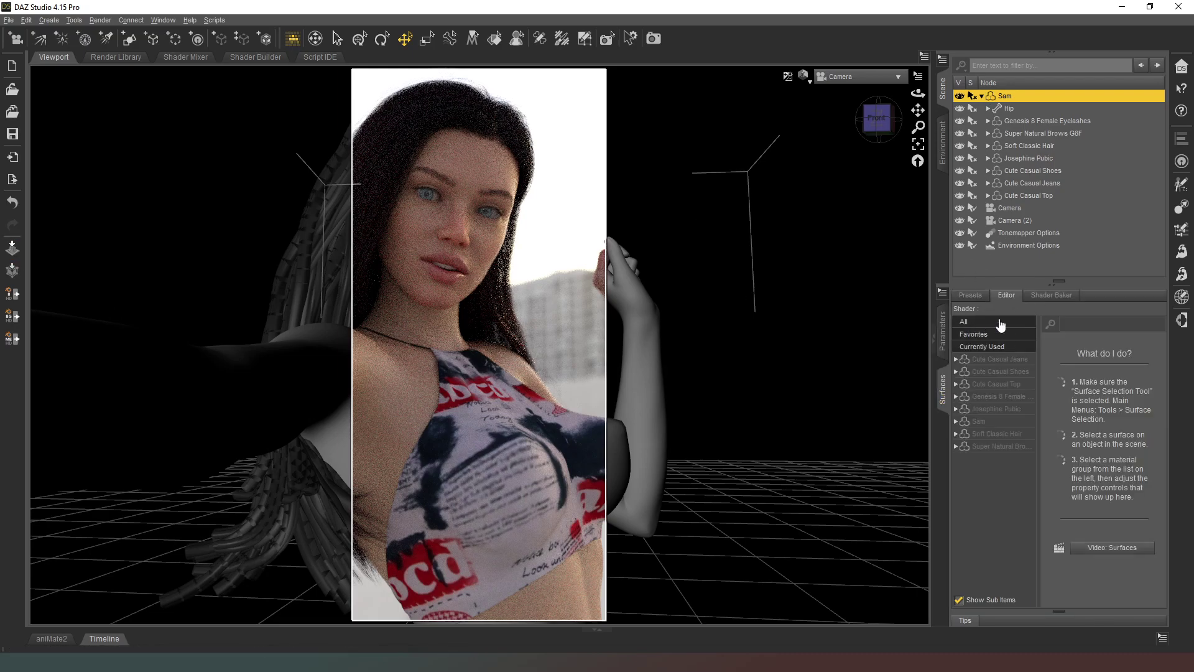
click(494, 38)
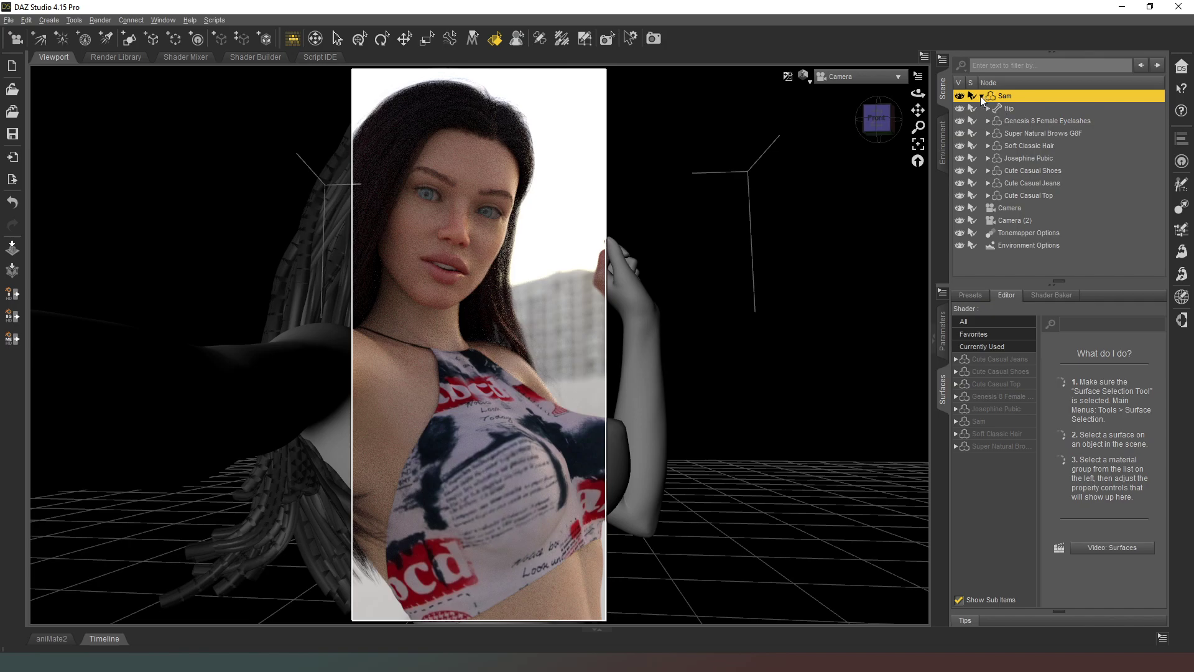
click(982, 96)
click(519, 511)
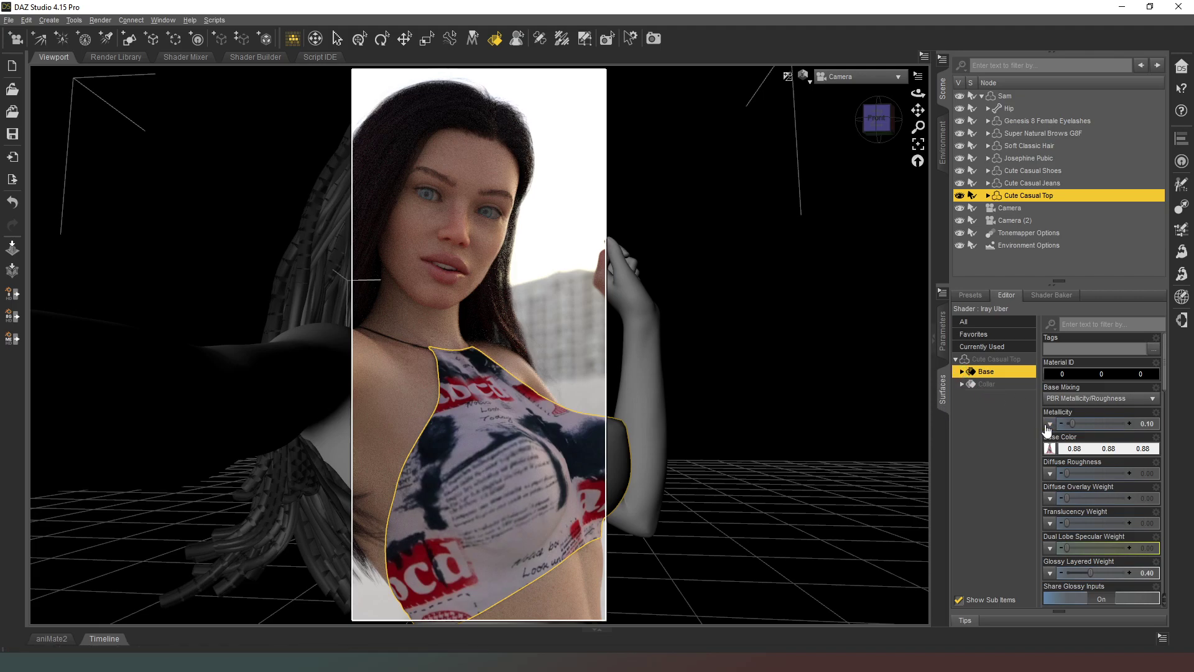
click(1077, 448)
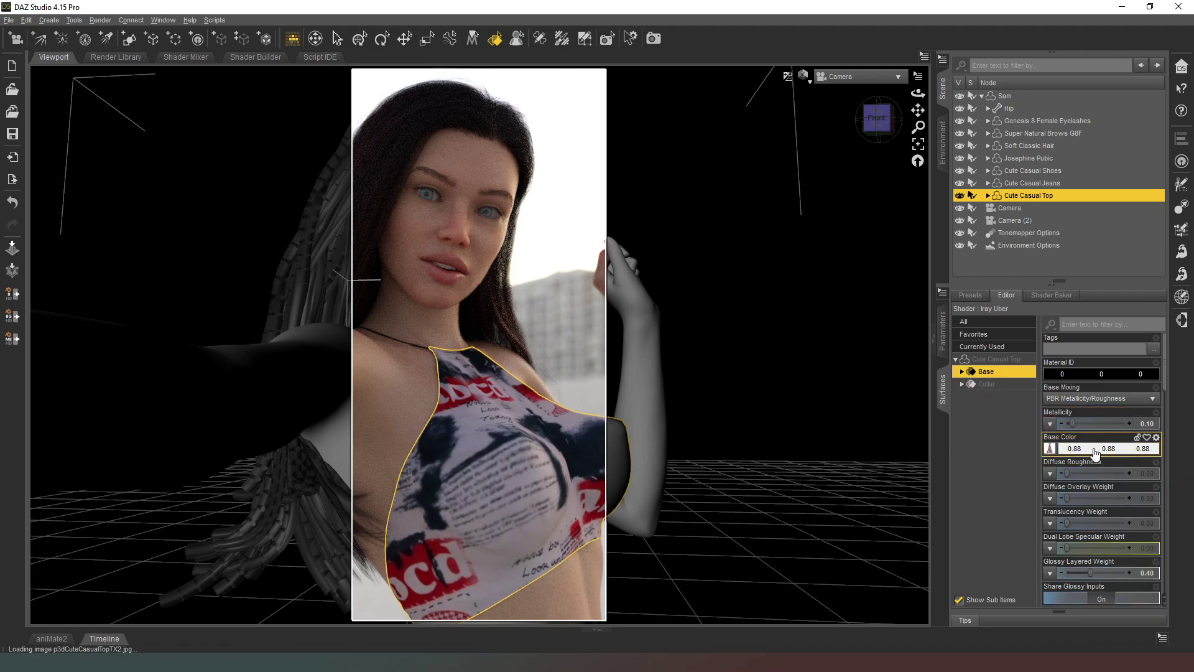
click(739, 303)
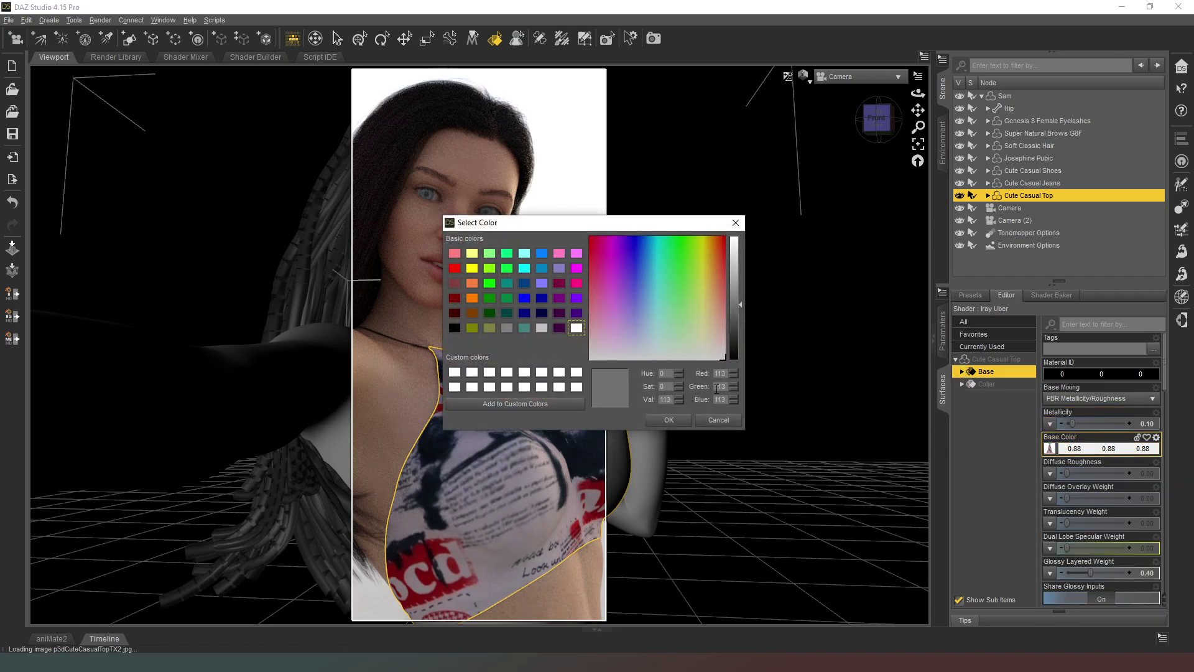
click(669, 420)
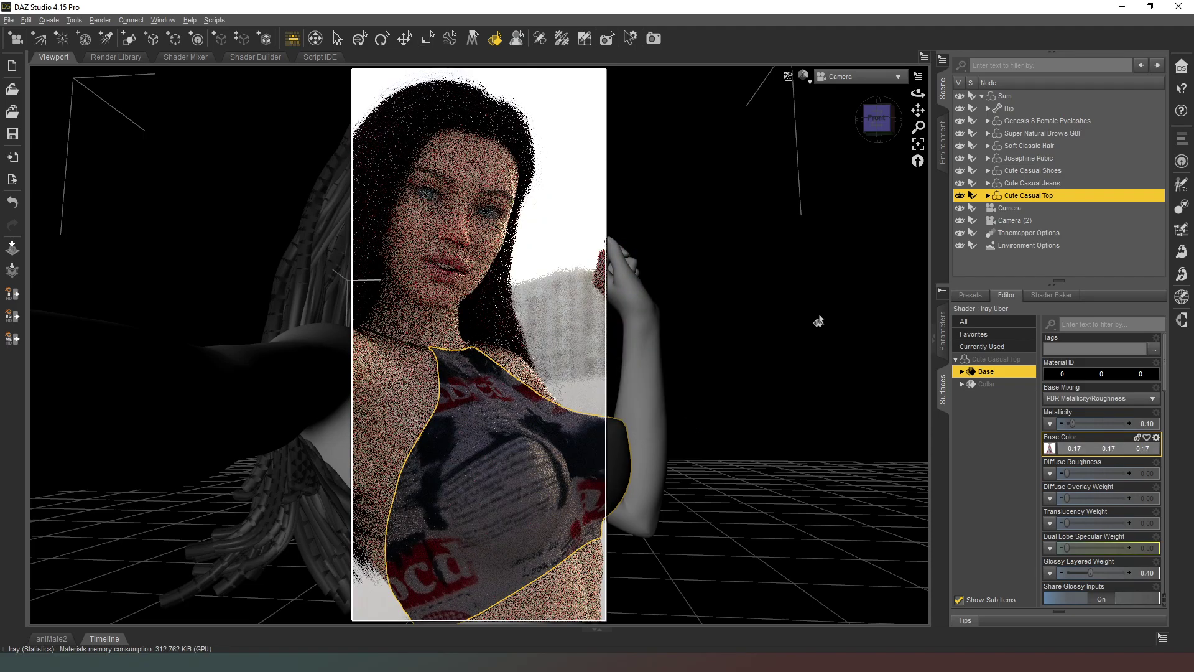
click(1089, 448)
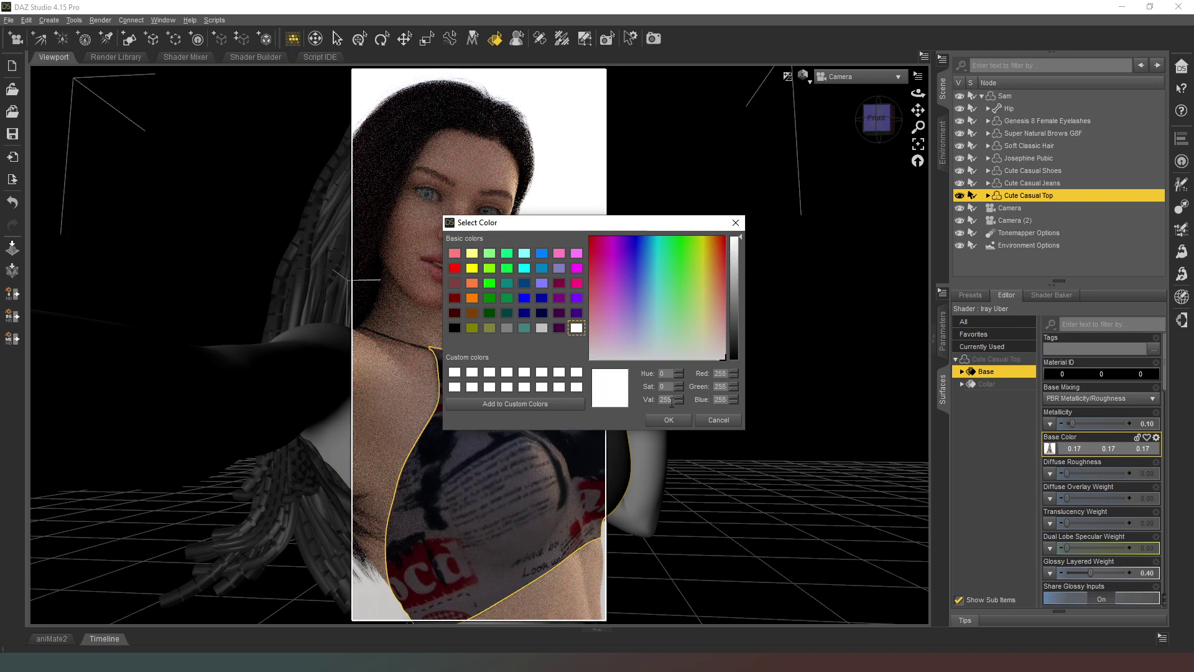
click(668, 419)
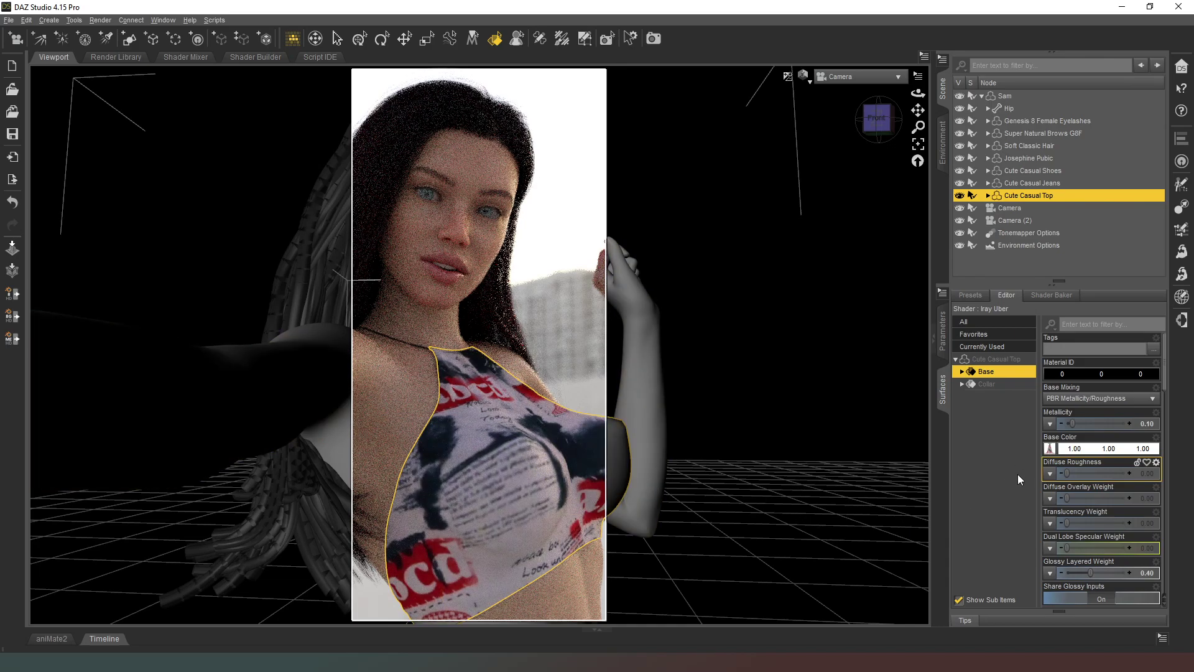
- Set Glossy Layered Weight to 0.22 and Normal Map strength to 0.58, then deselect the top
scroll(1105, 511, down, 4)
scroll(1106, 516, down, 1)
mouse_move(1054, 504)
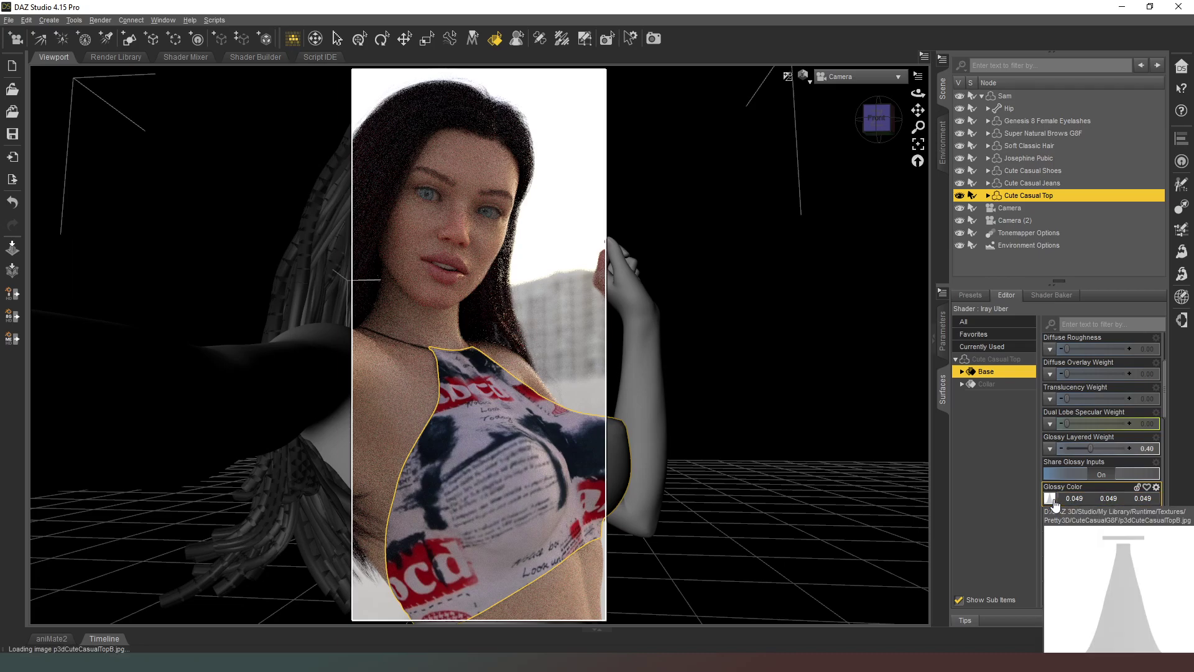
drag(1047, 450, 1019, 461)
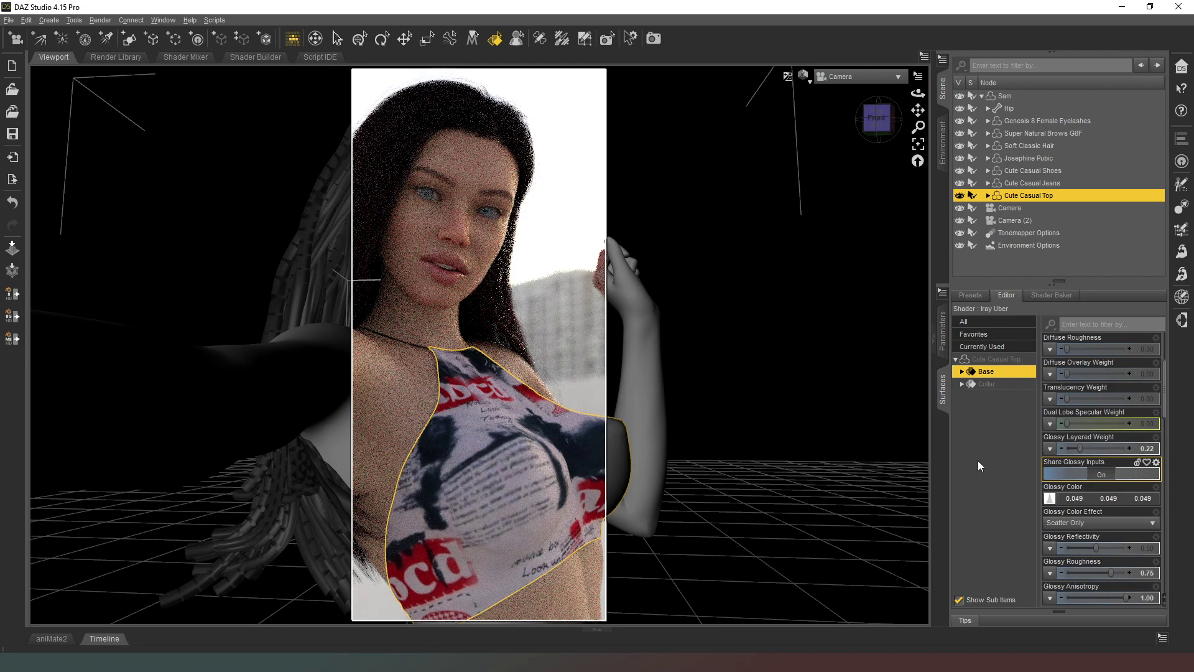
scroll(1104, 538, down, 1)
scroll(1103, 540, down, 9)
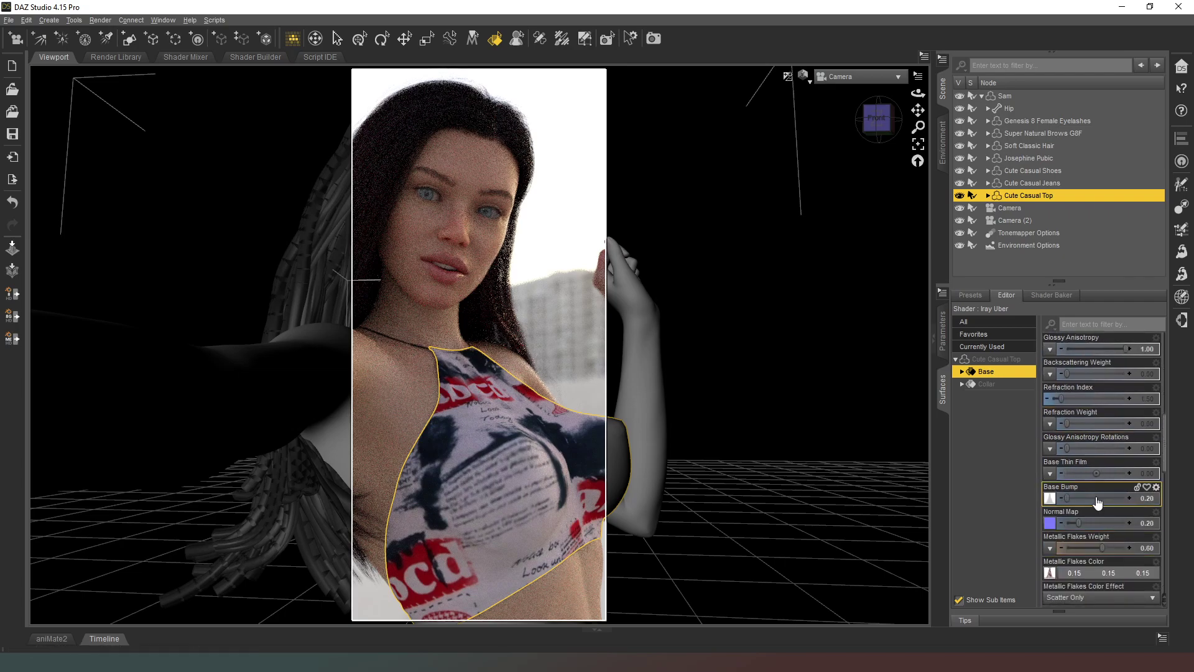
drag(1101, 526, 1112, 527)
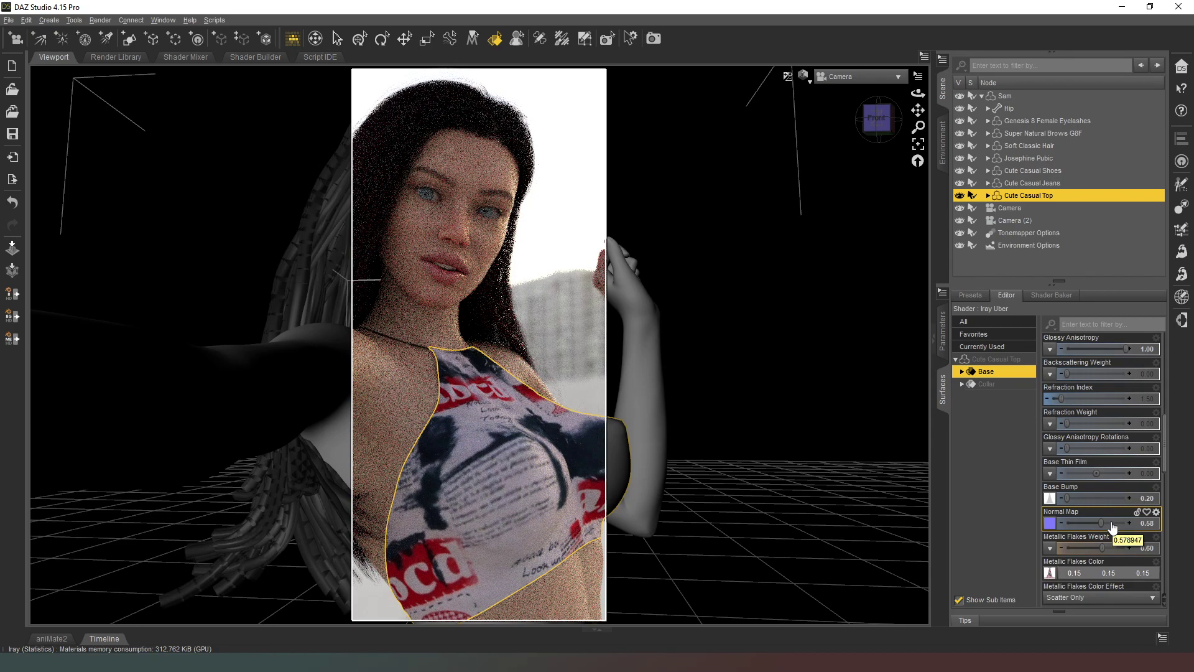
click(784, 285)
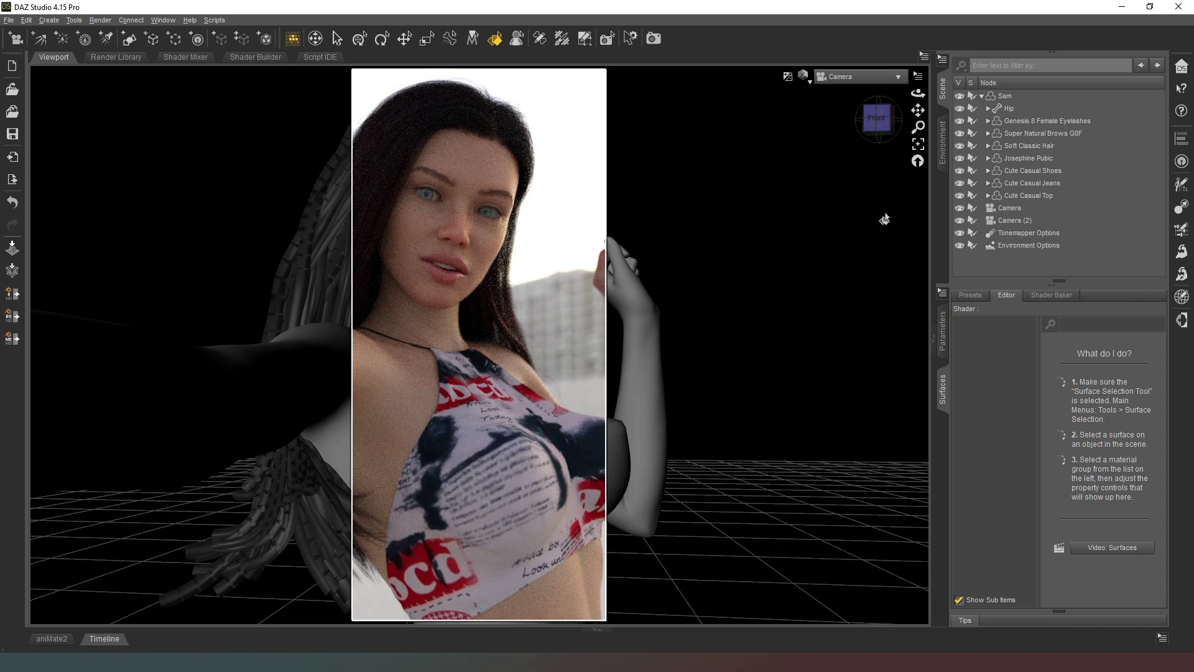
- Collapse Sam, turn off its Selectable toggle, and hide Camera and Camera (2)
click(981, 97)
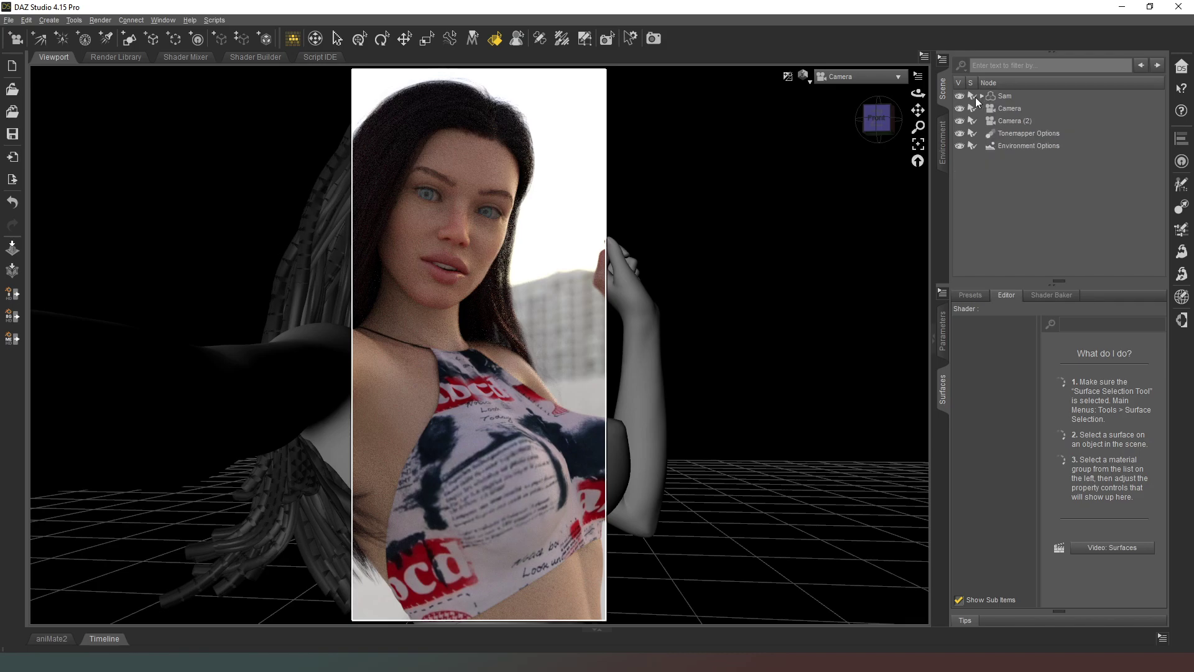
click(973, 96)
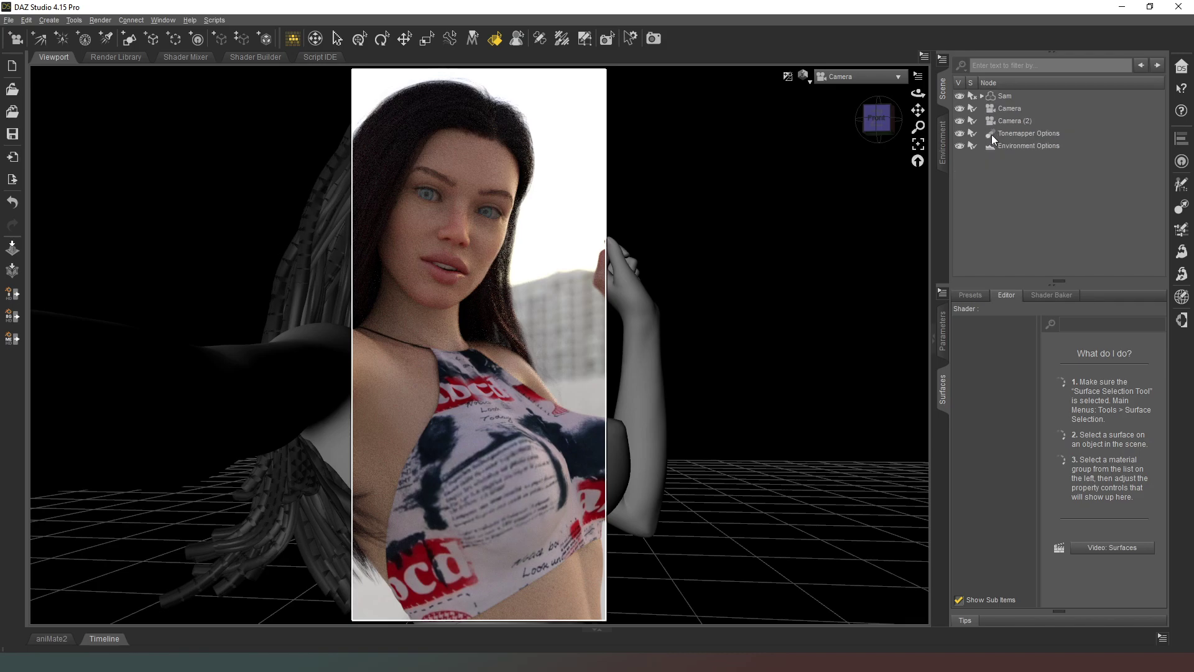
click(959, 121)
click(959, 109)
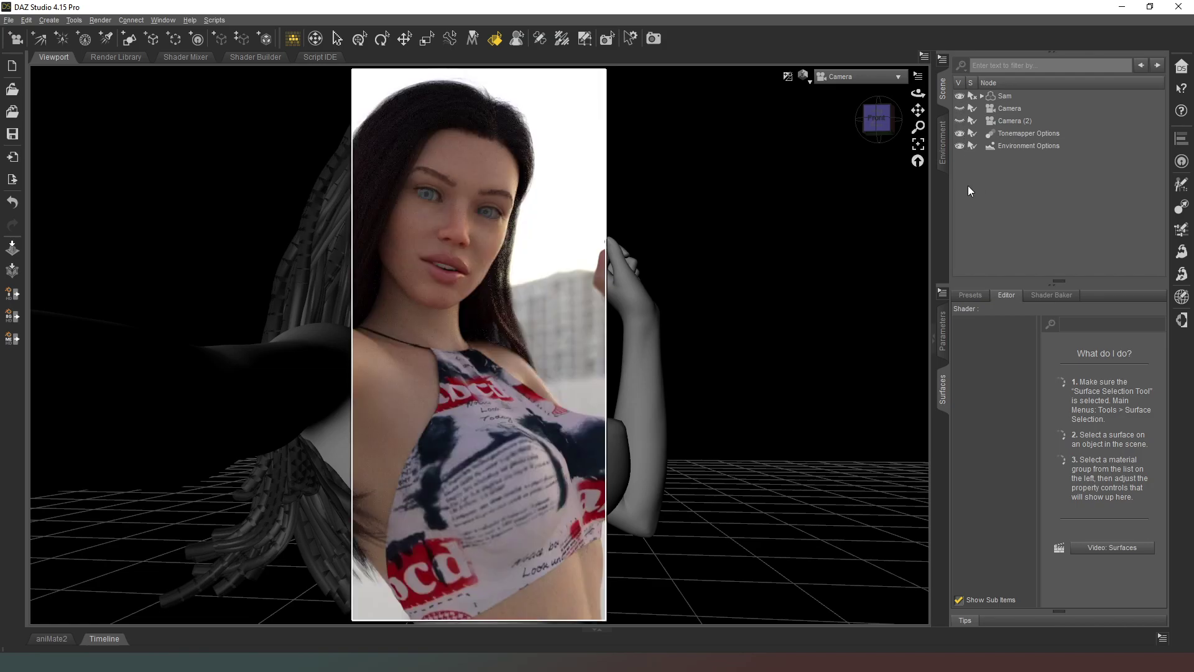